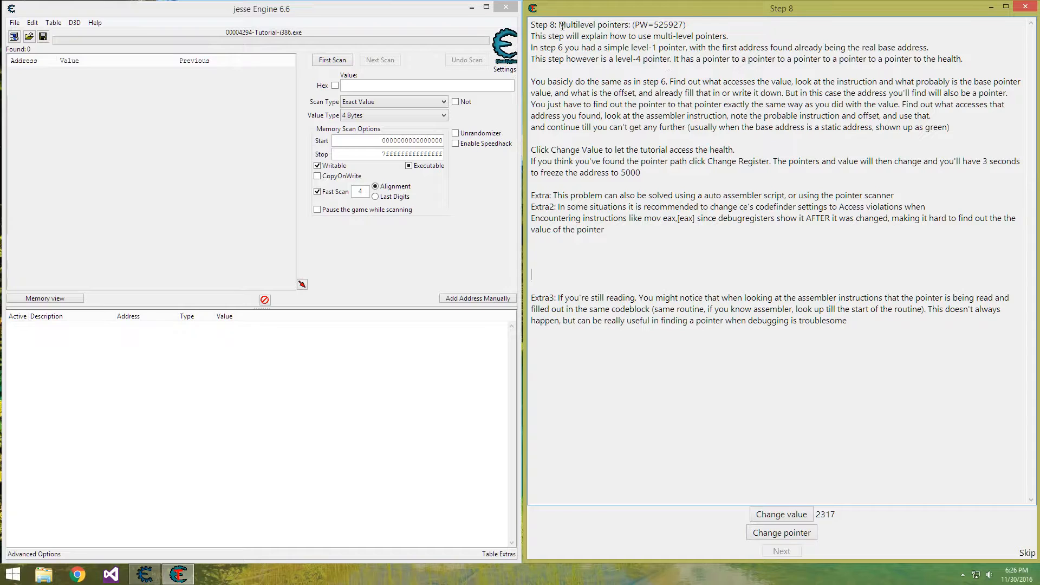
double_click(661, 35)
click(705, 27)
Run a first scan for the exact 4-byte value 2317 and add the found address to the address list
click(365, 84)
text(2317)
click(330, 60)
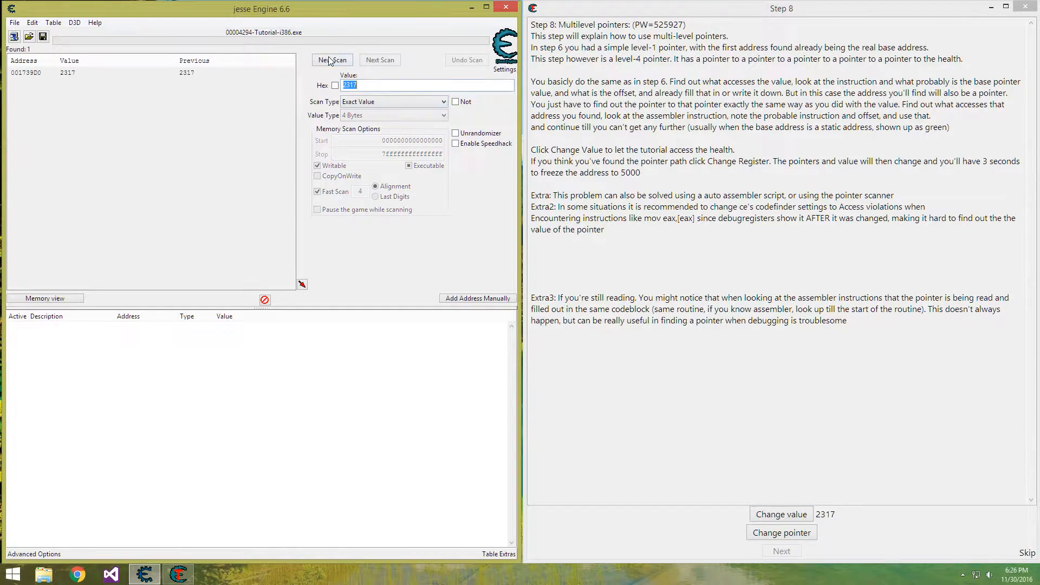
double_click(43, 73)
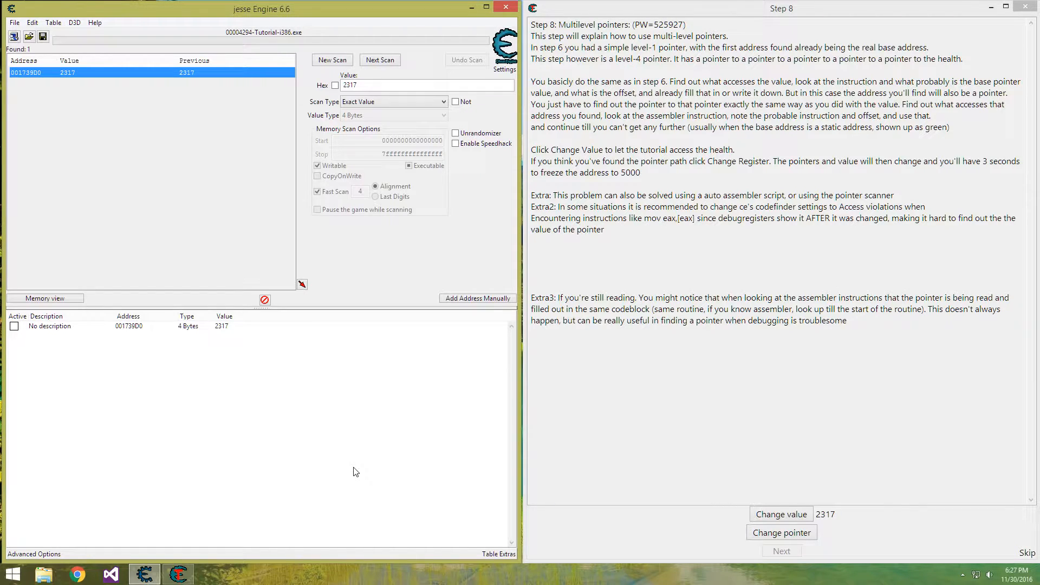
Find out what accesses the found health address, changing the tutorial's value to trigger an access
click(179, 328)
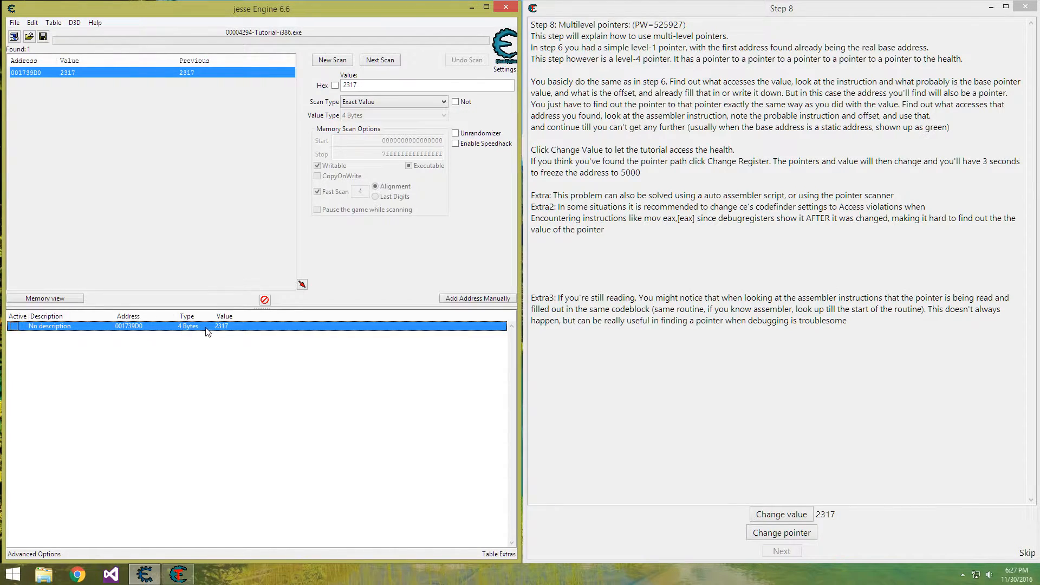
right_click(208, 330)
click(183, 327)
right_click(223, 324)
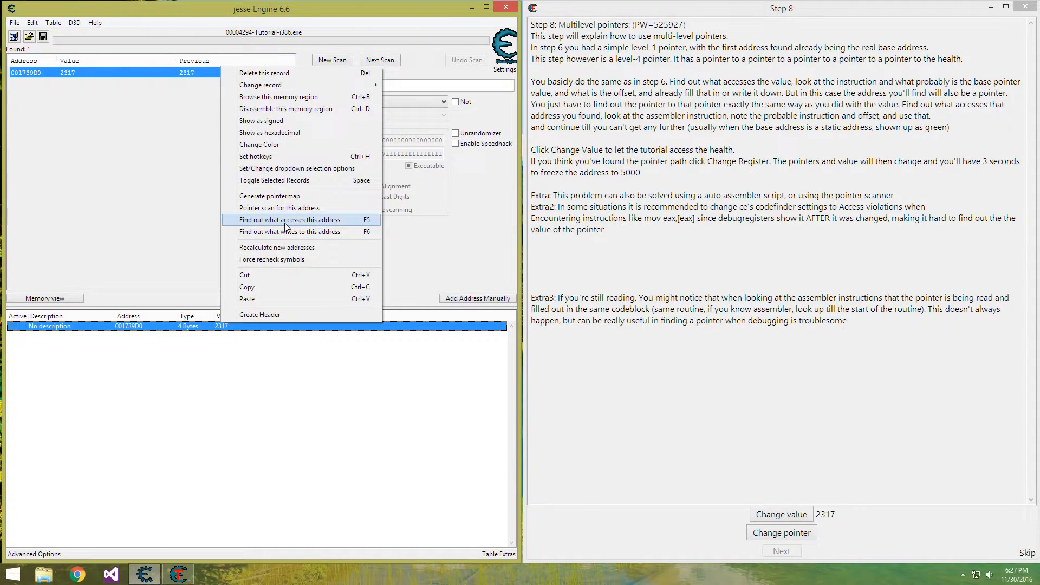
click(286, 221)
click(781, 514)
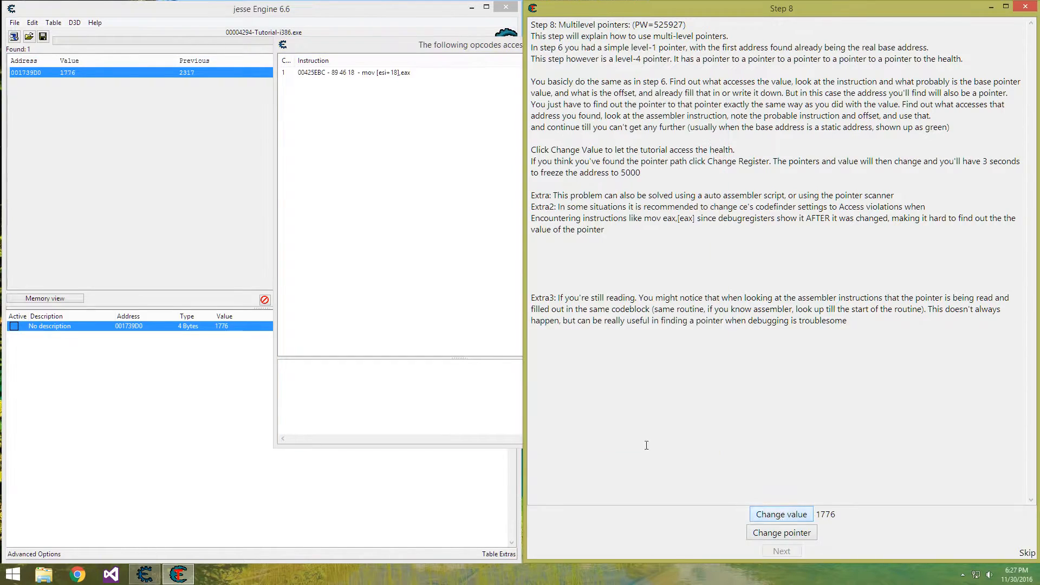
Copy the ESI register value from the details of the mov [esi+18],eax instruction, and stop and close the opcode tracking
click(348, 75)
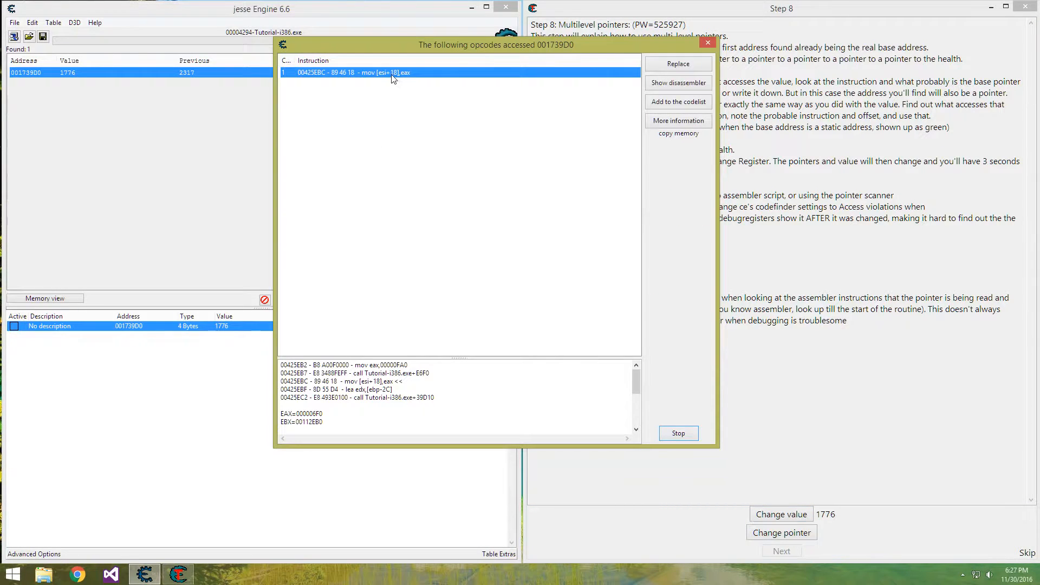
click(342, 402)
scroll(342, 402, down, 2)
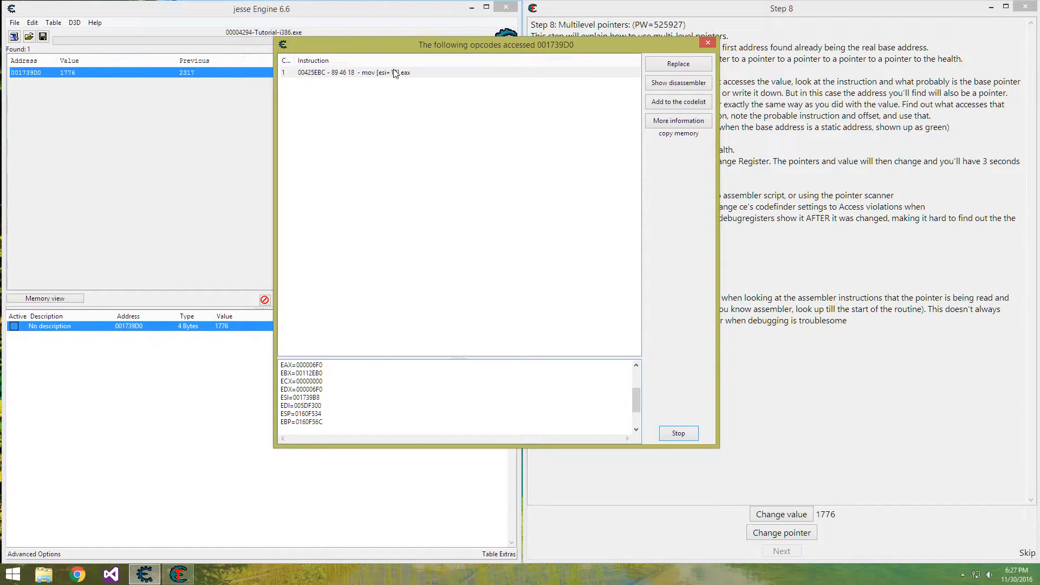
drag(294, 400, 329, 399)
key(ctrl+c)
click(679, 434)
click(679, 434)
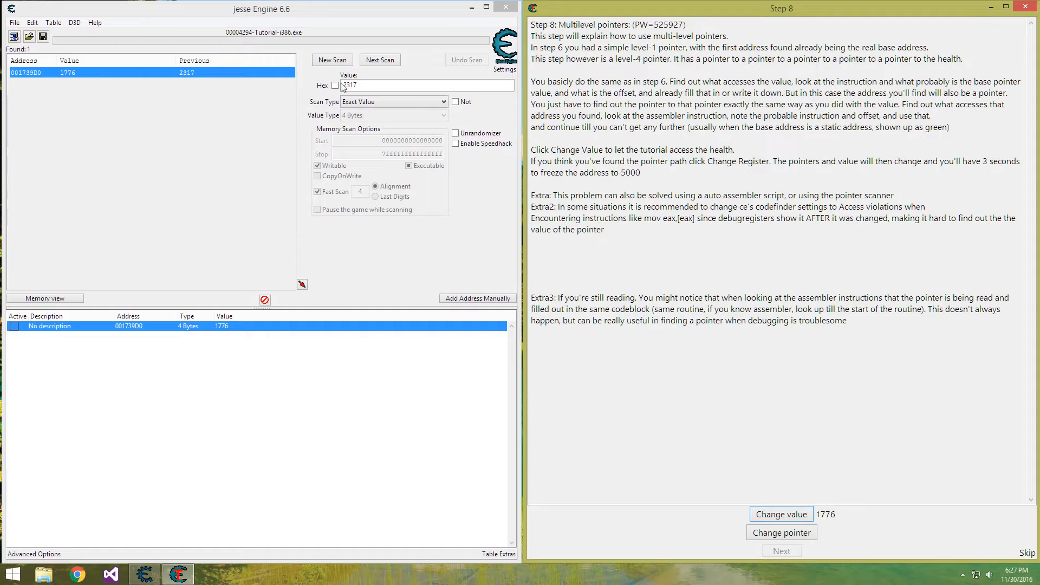
Run a new hexadecimal scan for 001739B8 and add the found address to the address list
click(336, 86)
double_click(358, 85)
key(ctrl+v)
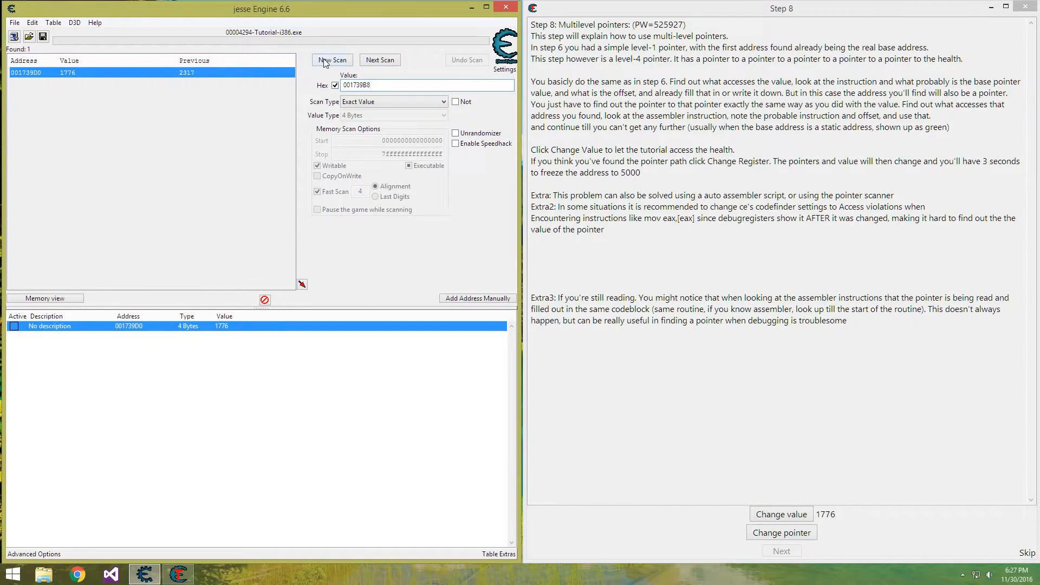
click(326, 61)
click(326, 61)
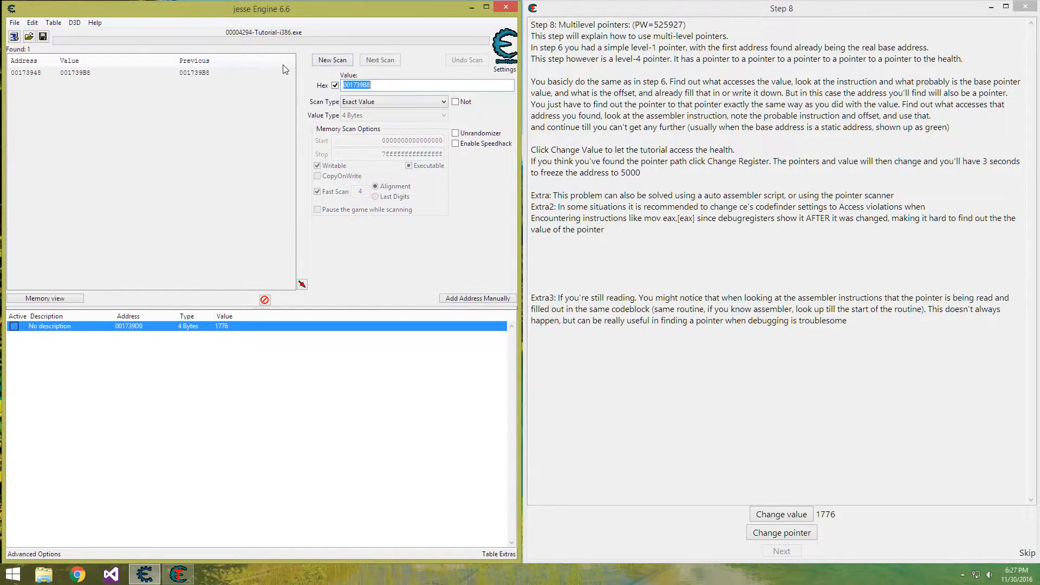
double_click(34, 74)
Copy the newly added record's address and add a 4-byte pointer record with base address 00173948 and offset 18
double_click(128, 336)
key(ctrl+c)
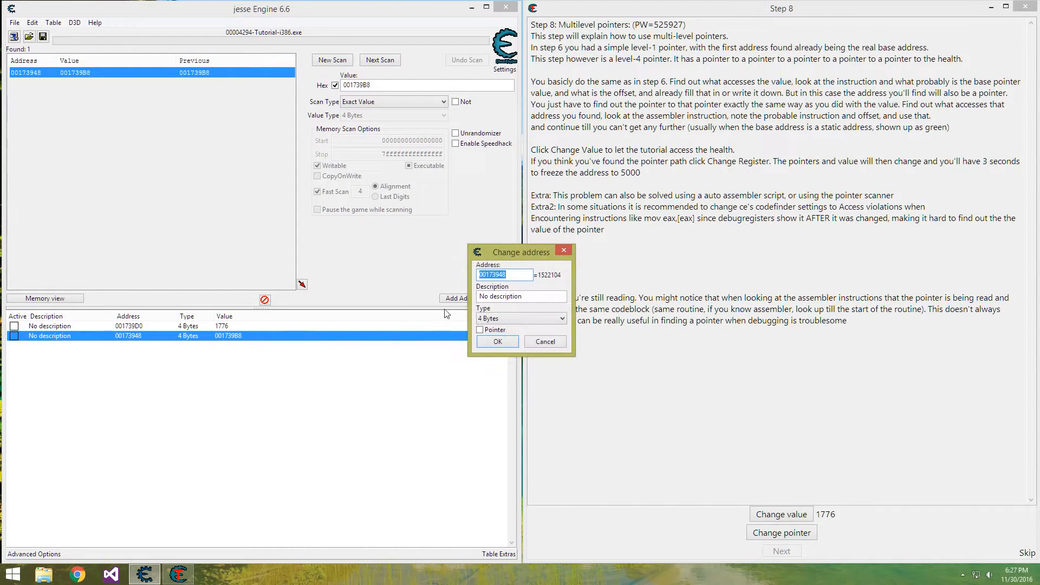
key(Escape)
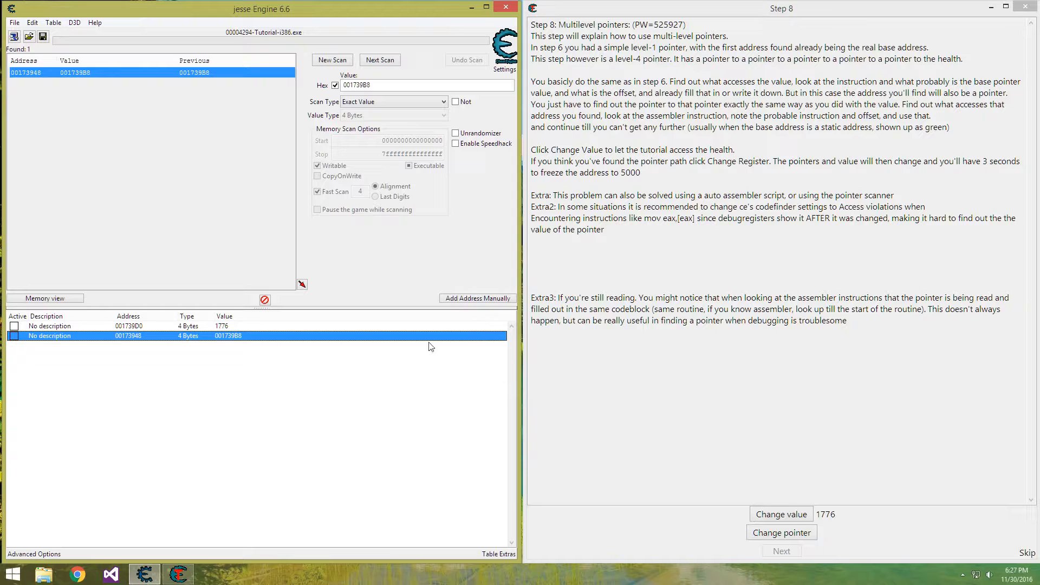
click(479, 300)
click(495, 330)
click(500, 354)
key(ctrl+v)
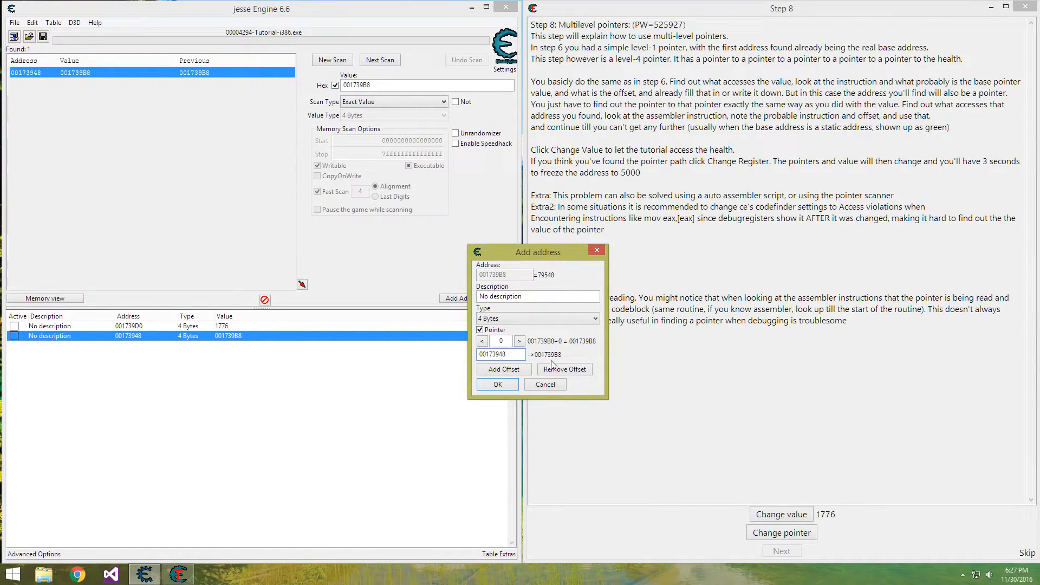
double_click(501, 341)
text(189)
key(BackSpace)
click(498, 384)
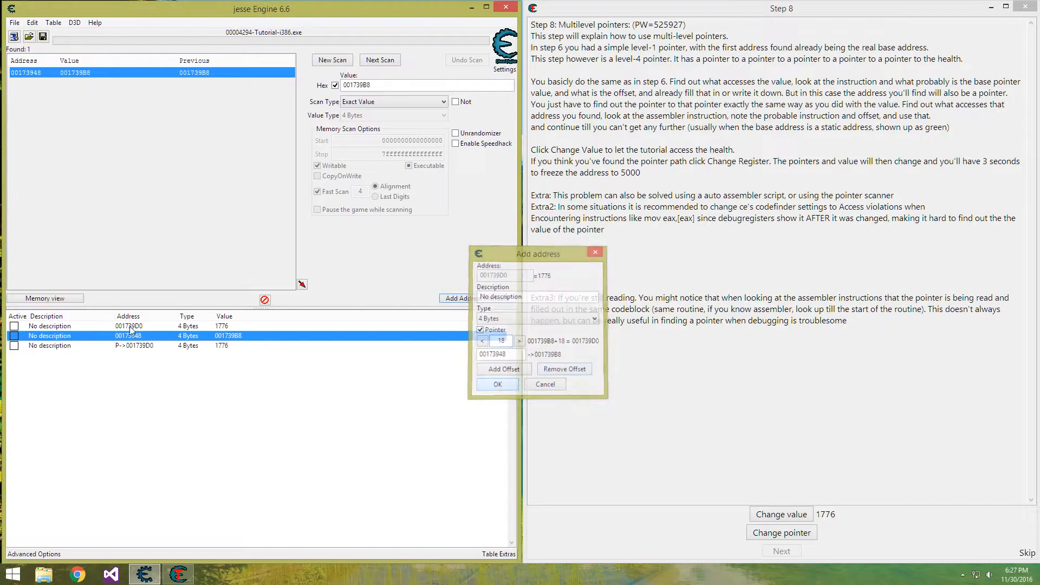
Describe the original value record as Health and the new pointer record as Health level 1
double_click(47, 327)
text(Health)
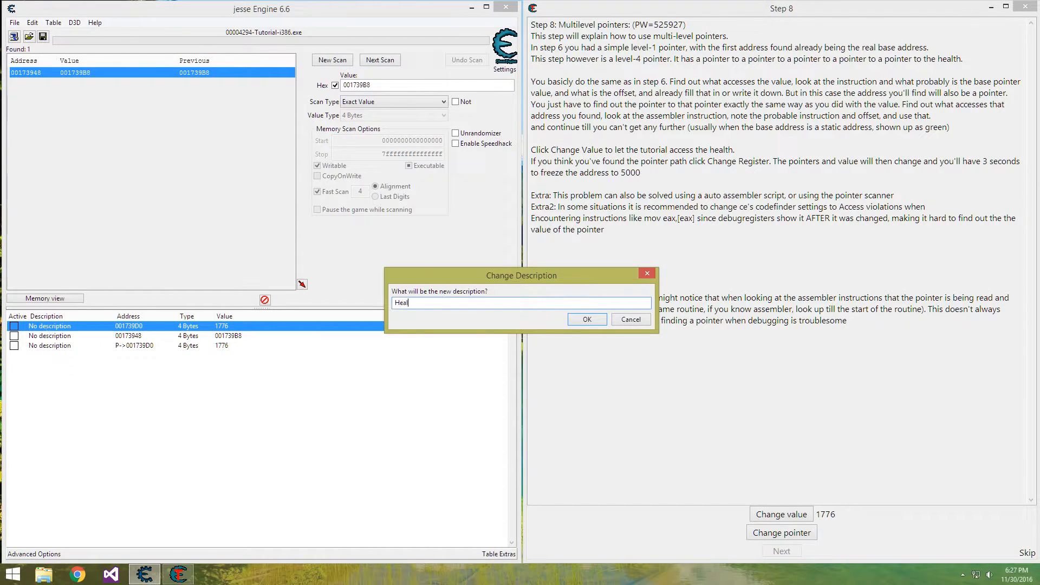
key(Return)
double_click(47, 346)
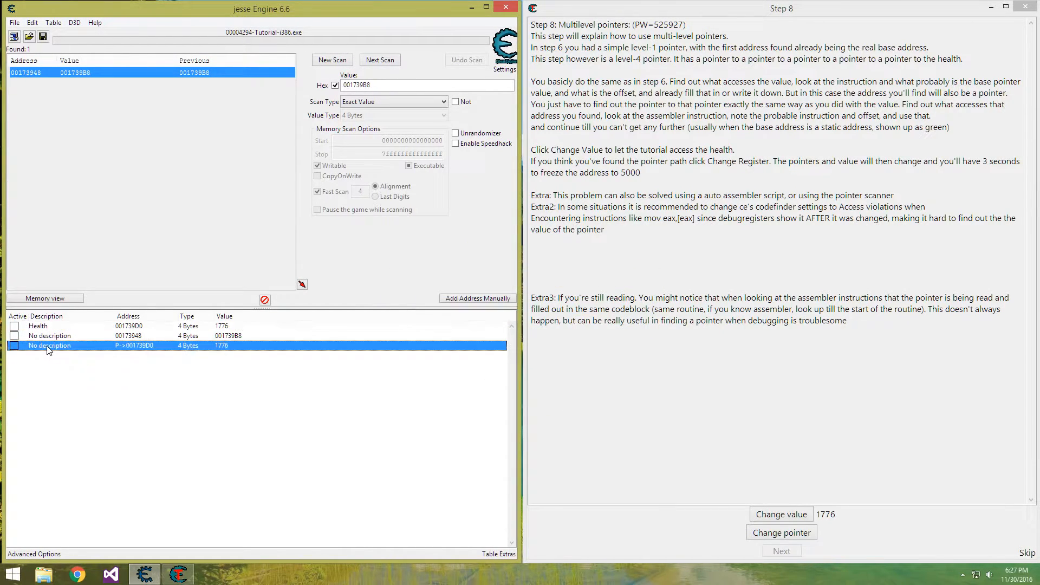
text(Health level 1)
key(Return)
Delete the undescribed 00173948 record and change the tutorial's value to test the level 1 pointer
click(58, 336)
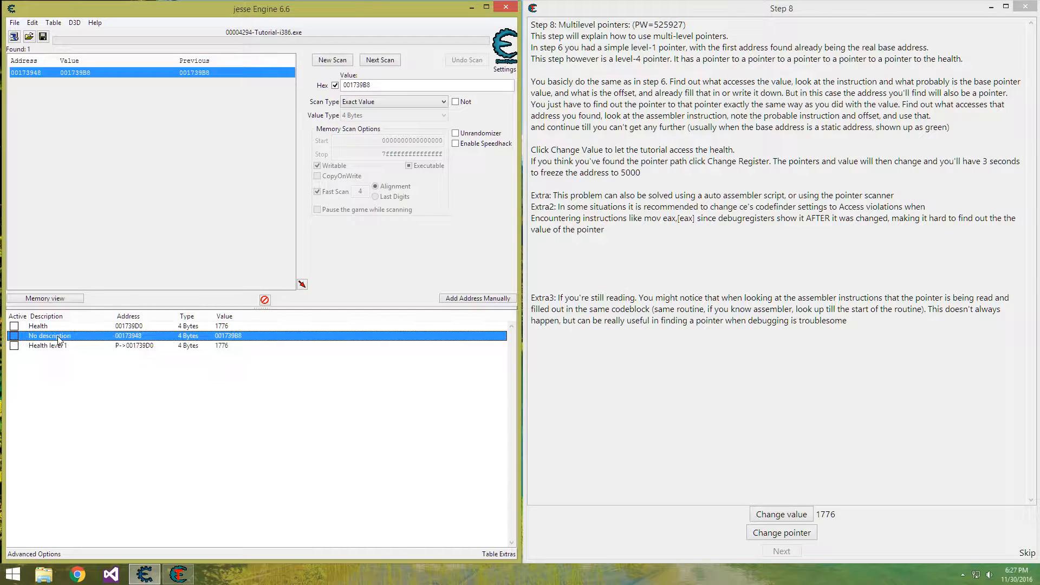
key(Delete)
key(Return)
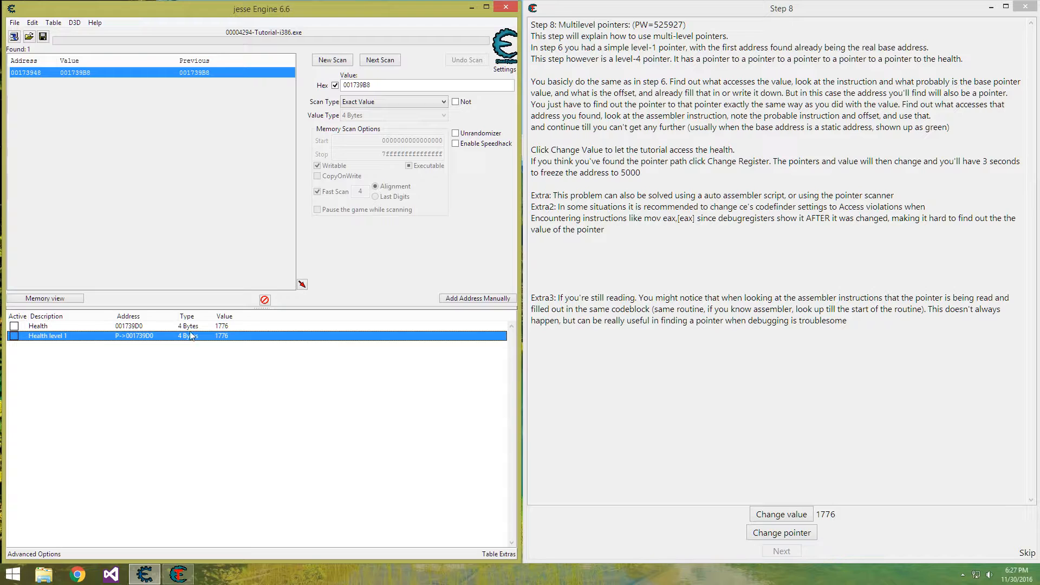
click(788, 517)
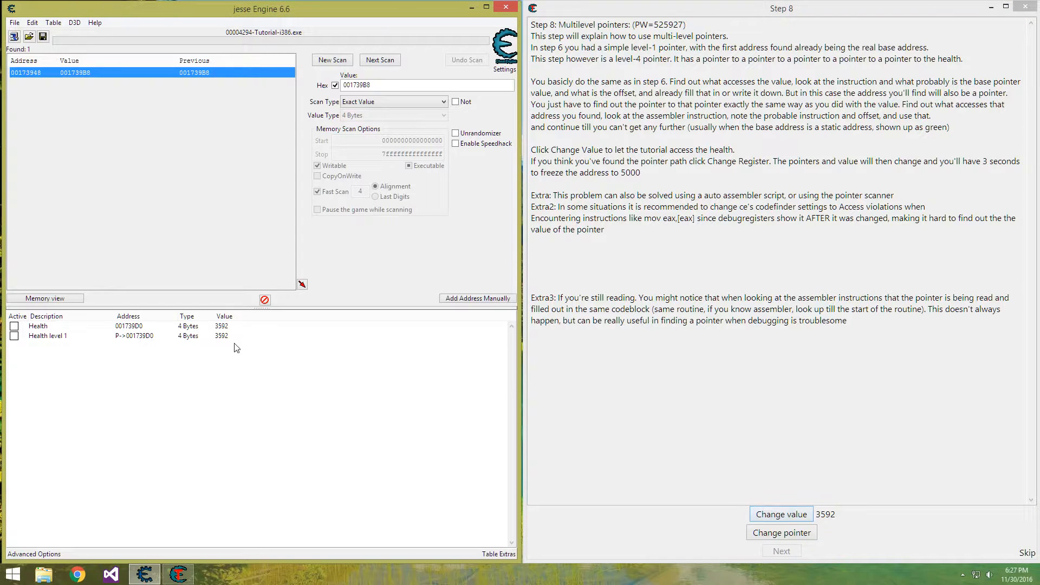
Find out what accesses the Health level 1 pointer itself, changing the tutorial's value to trigger accesses
click(169, 337)
right_click(169, 337)
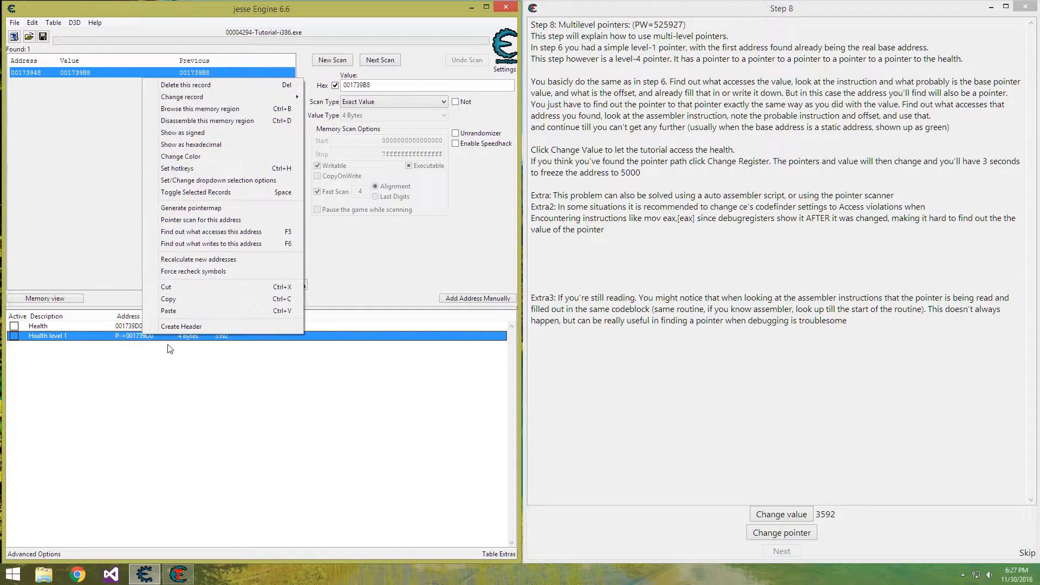
click(236, 232)
click(249, 283)
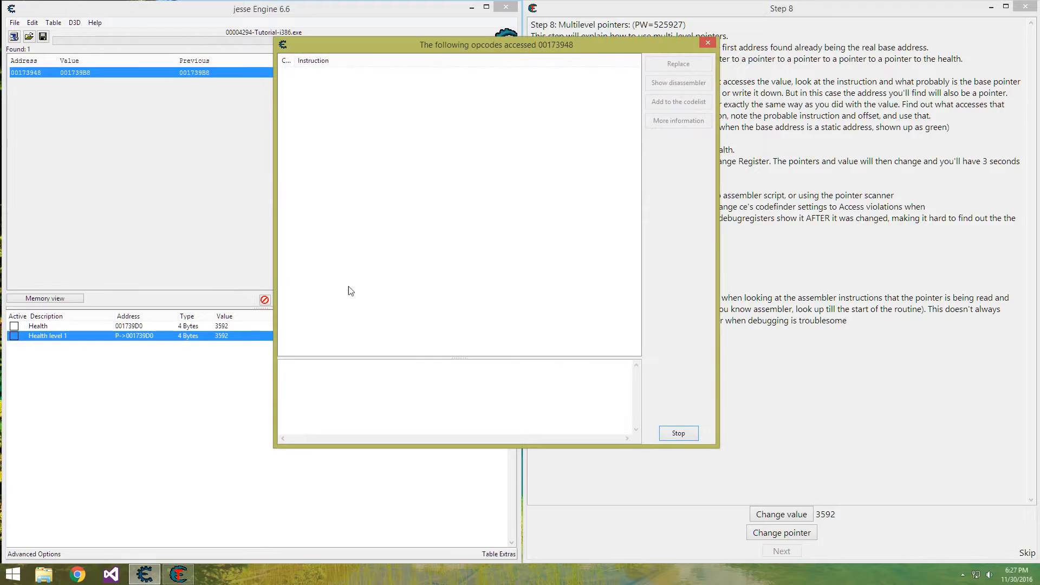
click(775, 518)
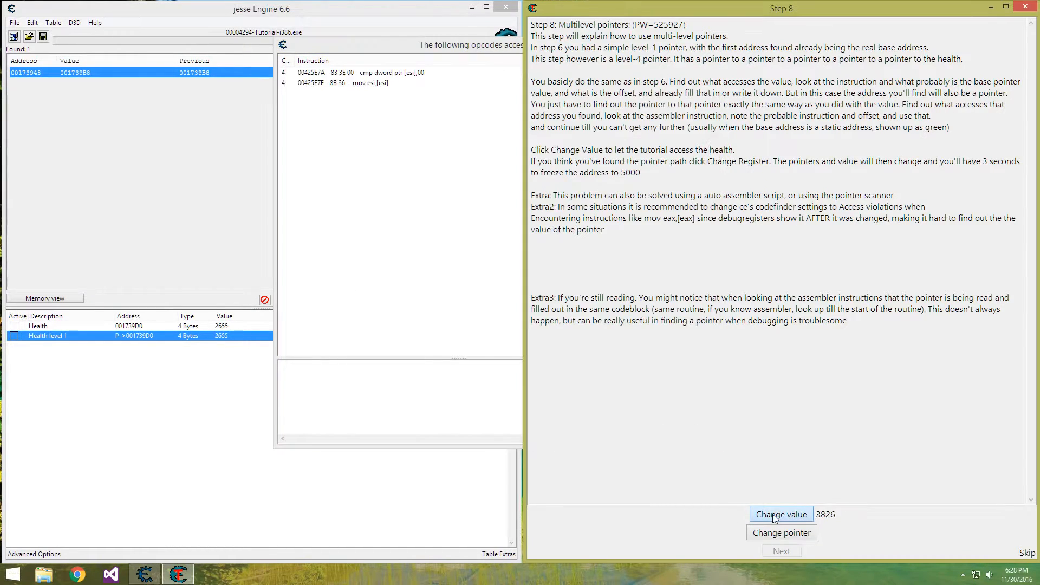
Copy the ESI register value from the details of the cmp dword ptr [esi],00 instruction, and stop and close the opcode tracking
click(373, 137)
click(384, 76)
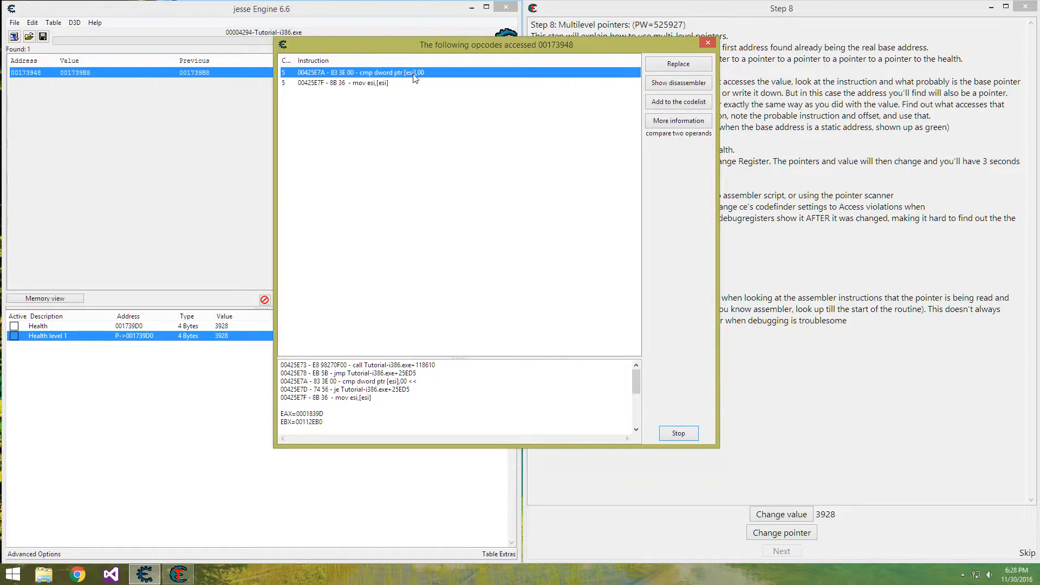
click(319, 429)
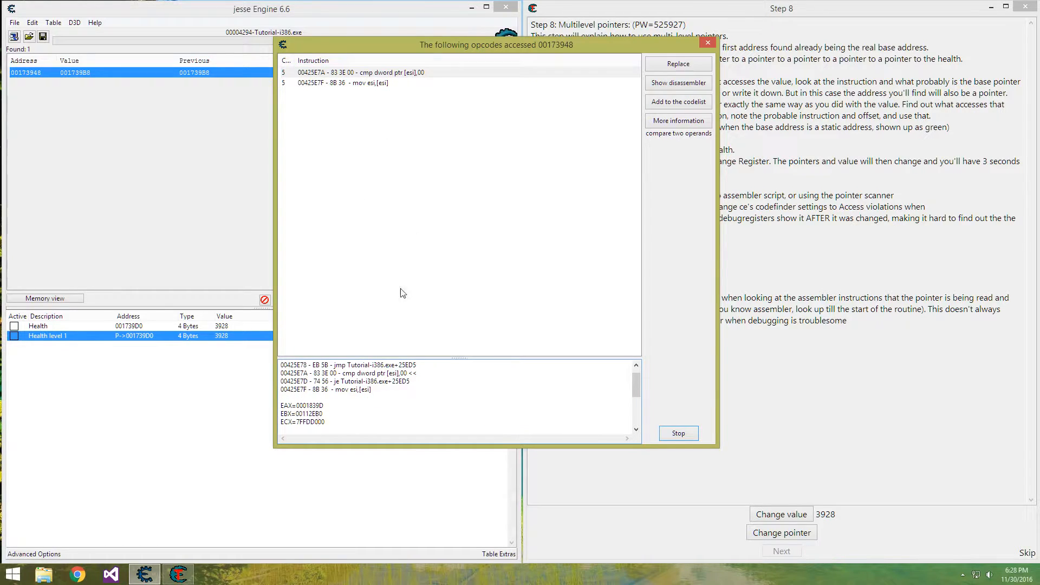
scroll(342, 409, down, 1)
mouse_move(294, 414)
mouse_down()
mouse_move(341, 409)
mouse_move(293, 416)
mouse_up()
key(ctrl+c)
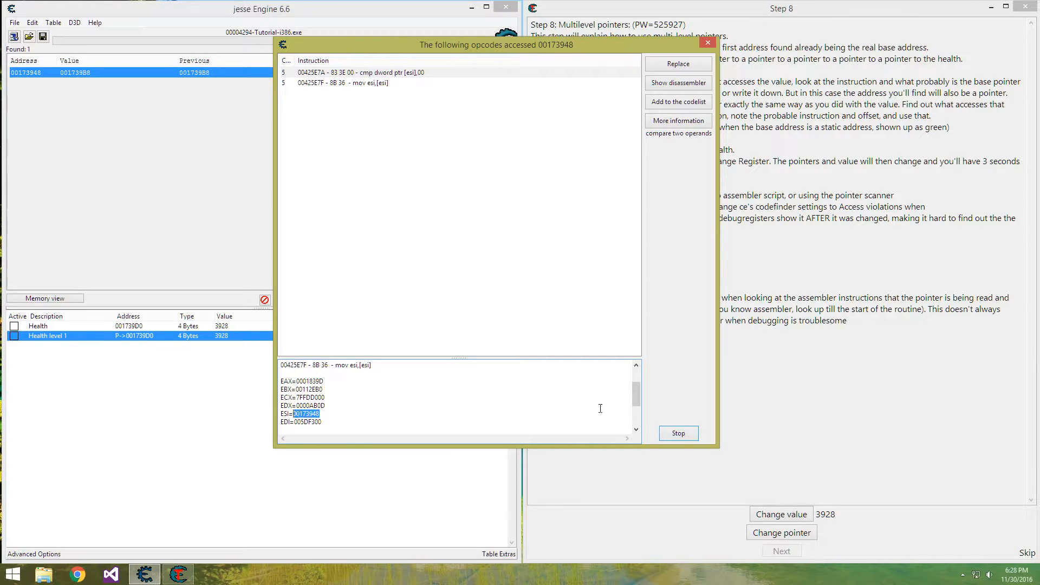
click(679, 434)
click(679, 434)
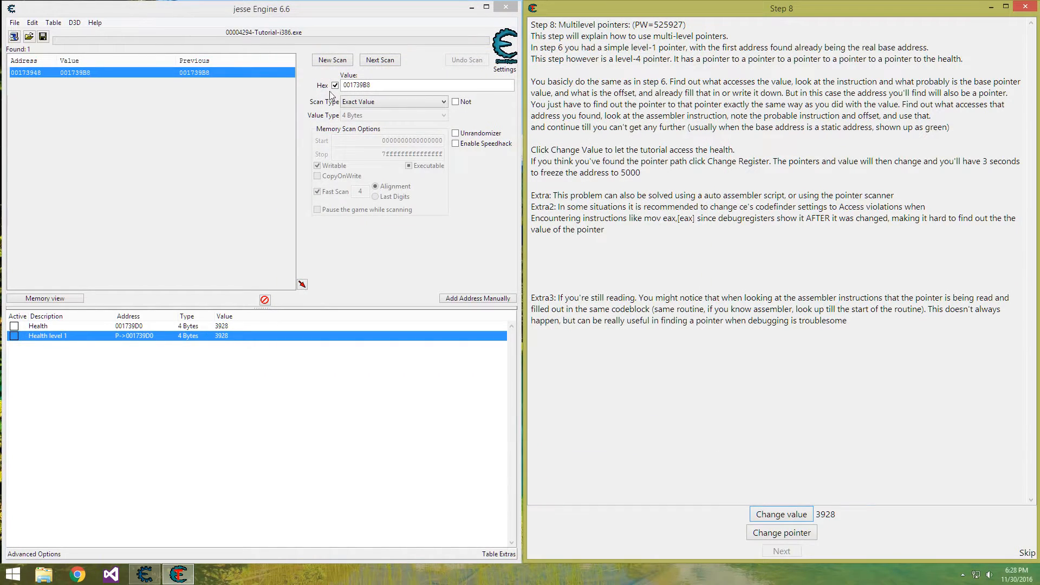
Run a new hexadecimal scan for 00173948 and add the found address to the address list
double_click(388, 85)
key(ctrl+v)
click(332, 60)
click(332, 59)
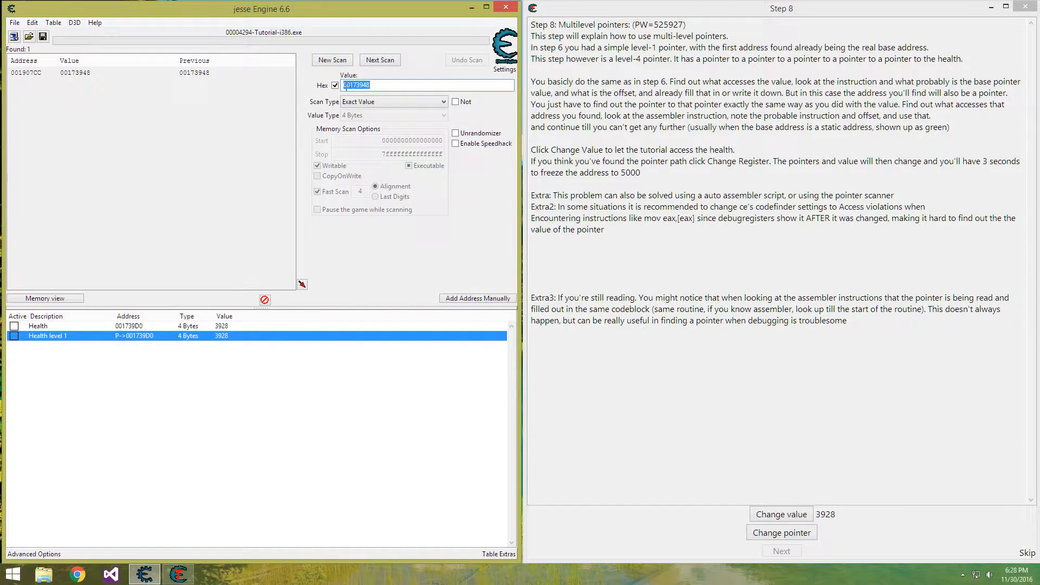
double_click(25, 73)
Copy the new record's address and add a two-level 4-byte pointer with base 001907CC, first offset 0 and final offset 18
click(134, 347)
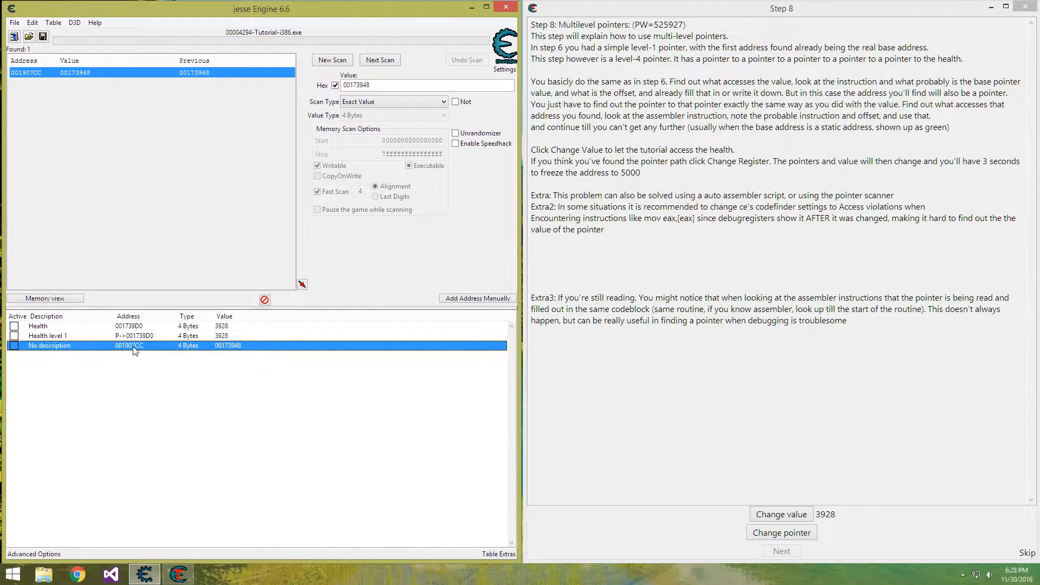
double_click(134, 347)
click(495, 328)
click(502, 356)
text(001907CC)
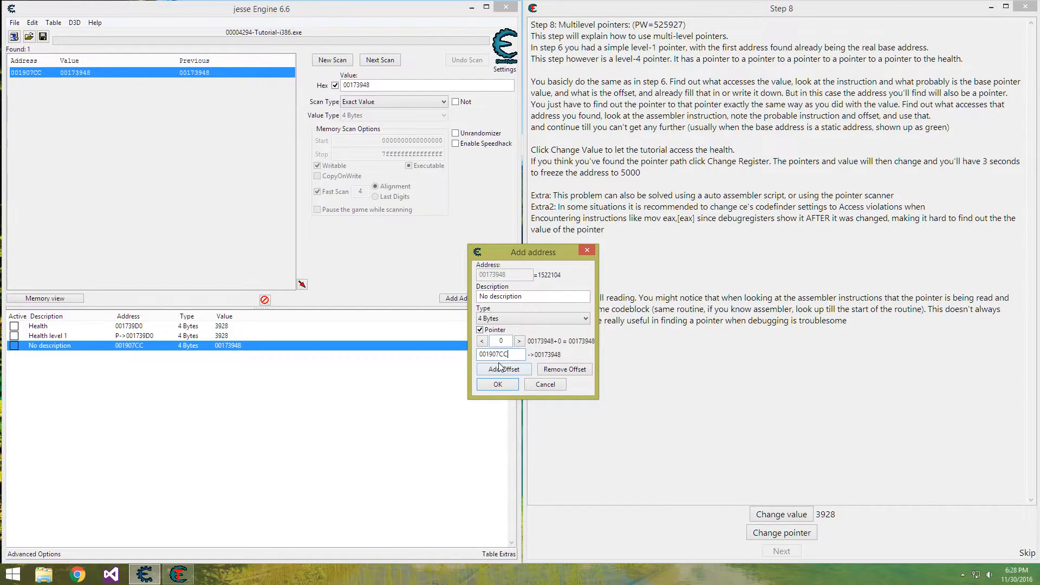
click(500, 369)
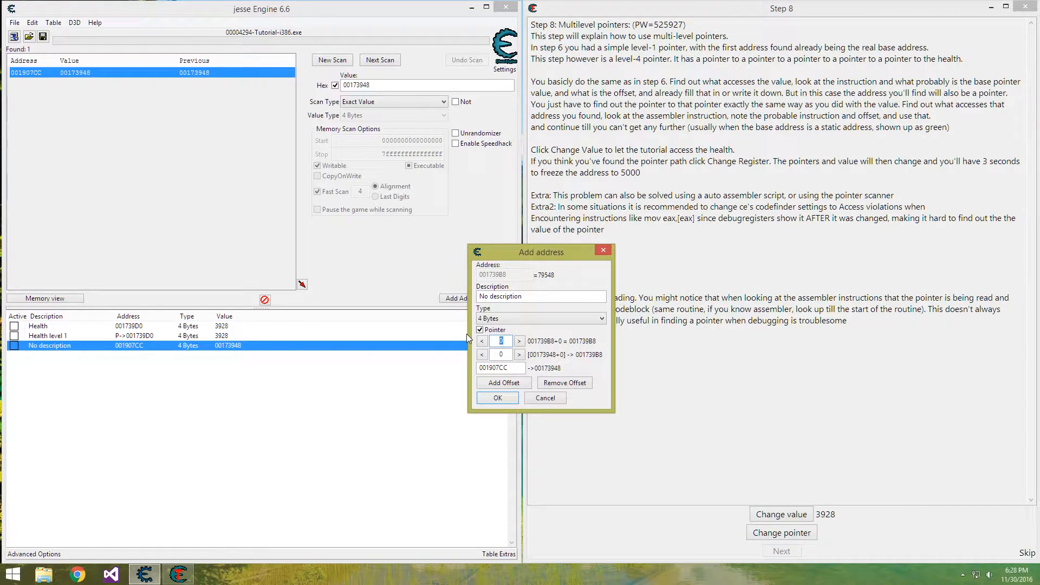
text(18)
drag(508, 368, 449, 376)
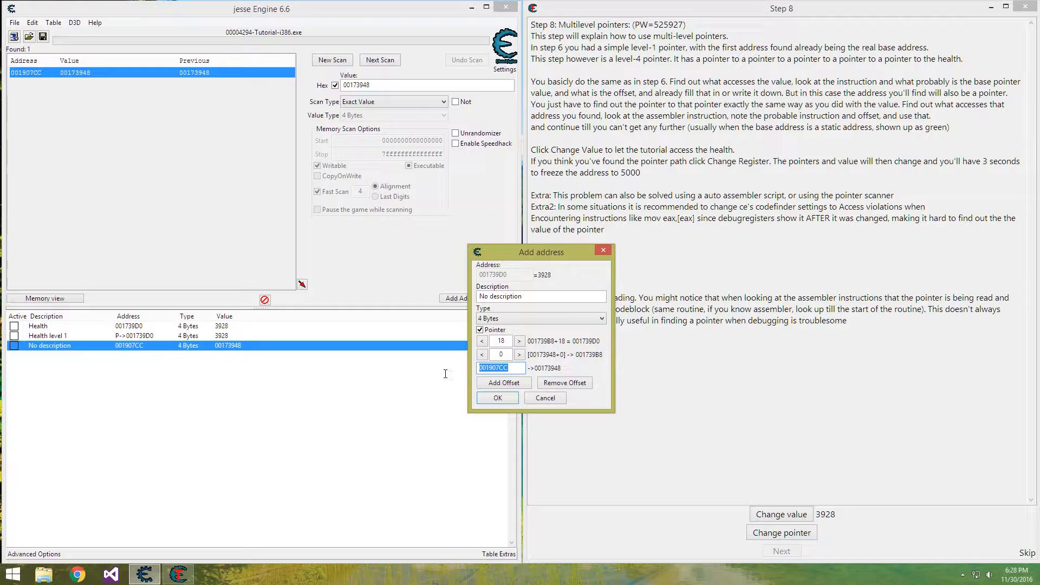
click(502, 355)
click(501, 341)
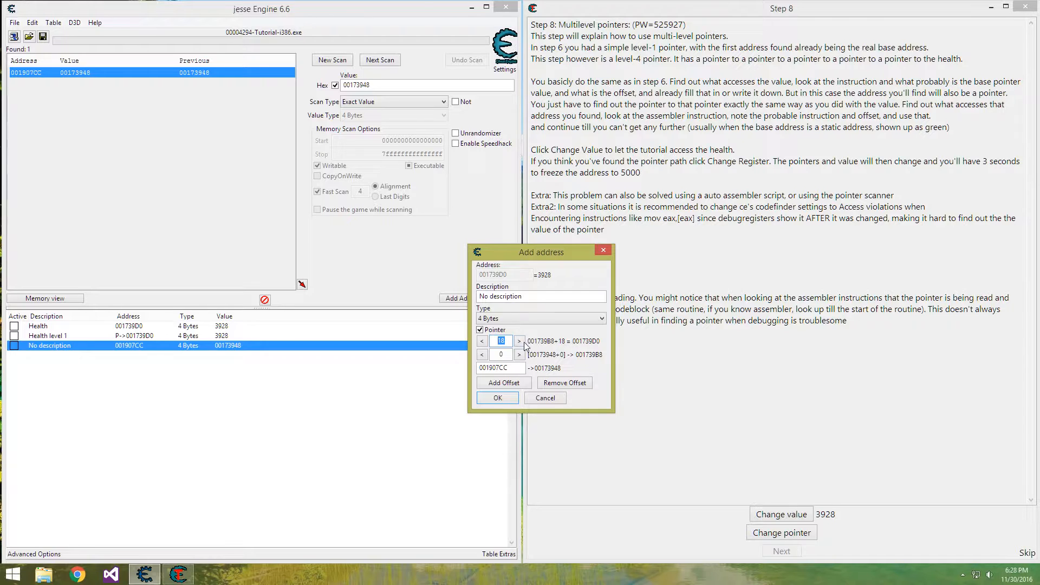
click(497, 398)
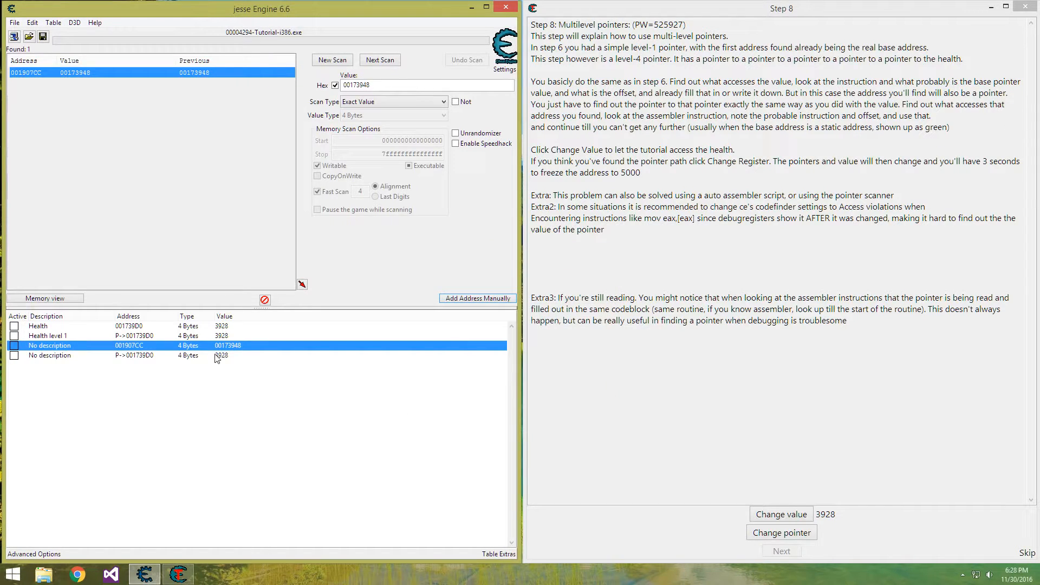
Name the new two-level pointer record "Health level 2" and delete the undescribed 001907CC record
double_click(53, 356)
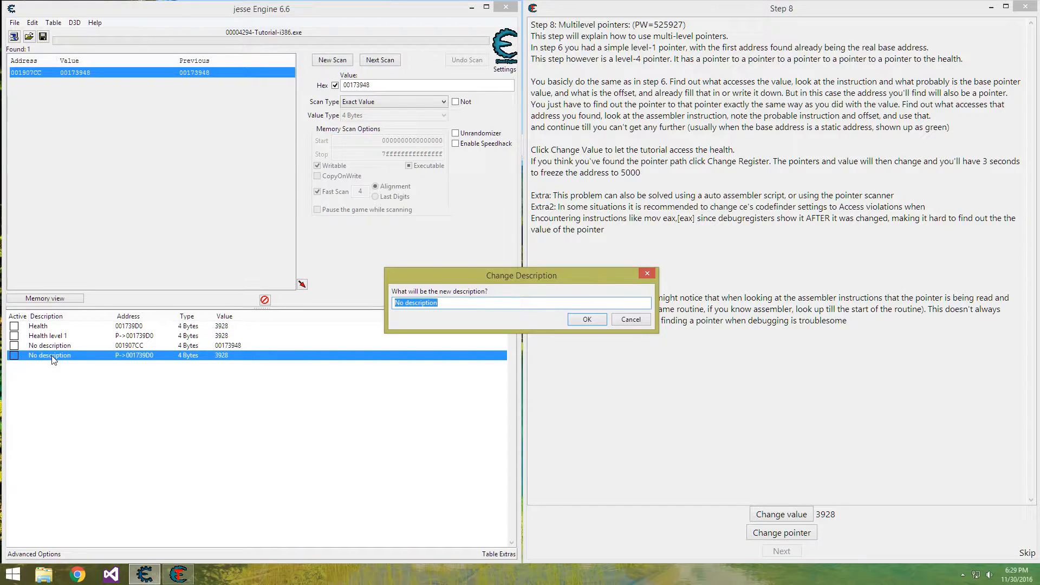
text(Health level)
key(Return)
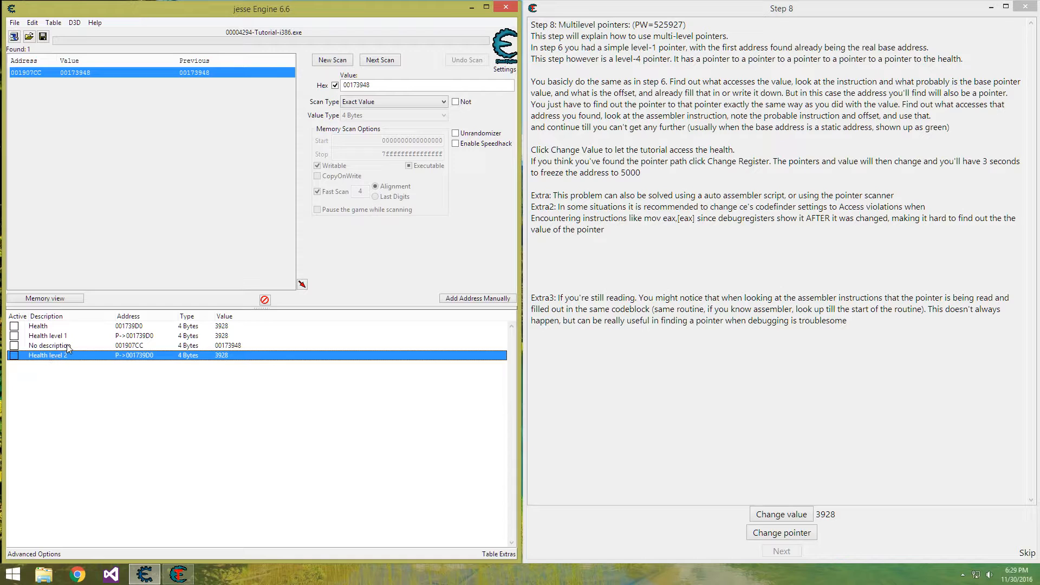
click(65, 343)
key(Delete)
key(Return)
Find out what accesses the Health level 2 pointer itself, changing the tutorial's value to trigger accesses
right_click(67, 347)
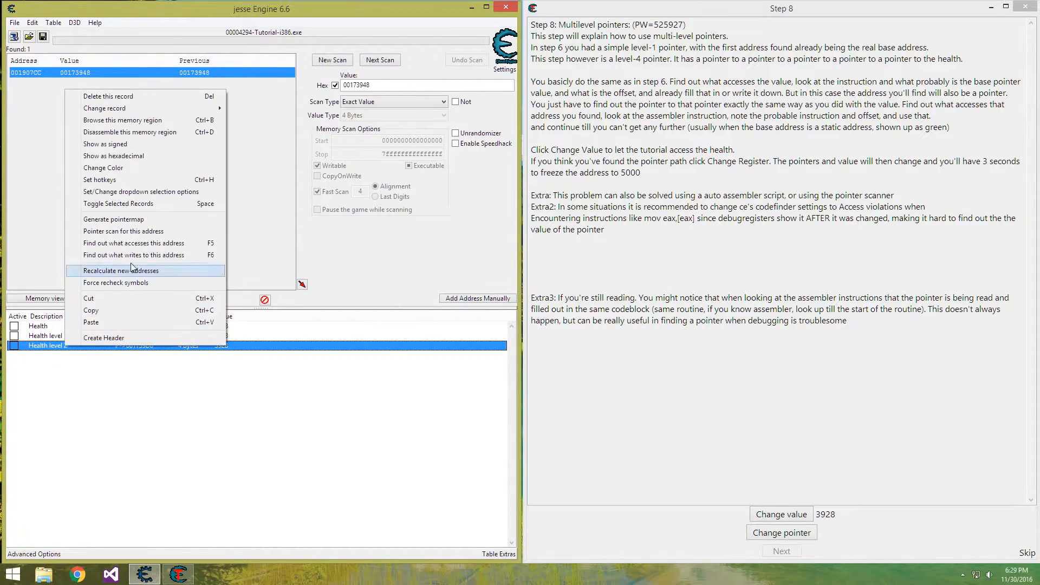
click(124, 243)
click(255, 283)
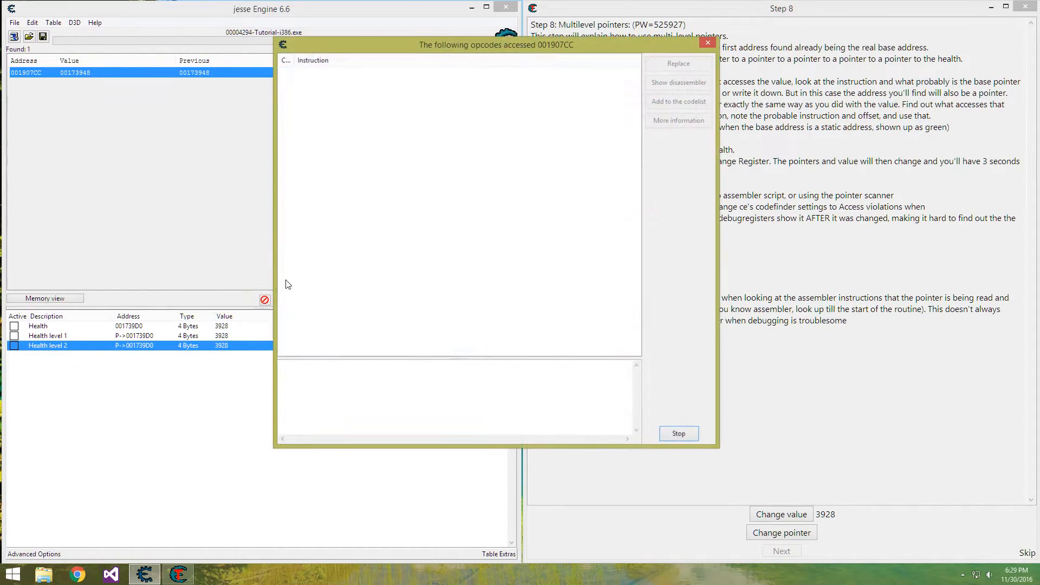
click(764, 515)
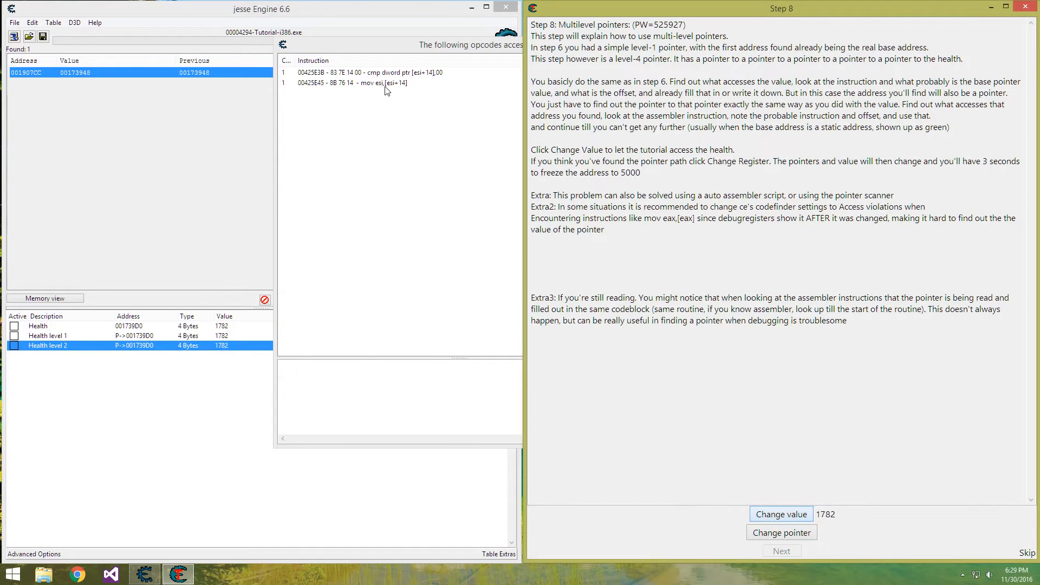
Inspect the cmp dword ptr [esi+14],00 instruction, copy its ESI register value, and stop and close the opcode tracking
click(390, 75)
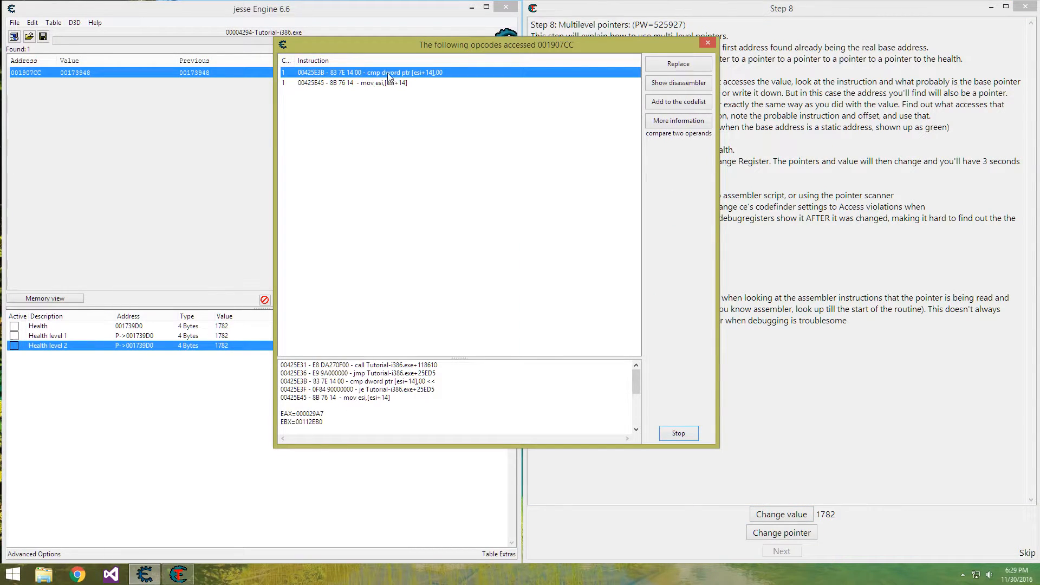
double_click(388, 75)
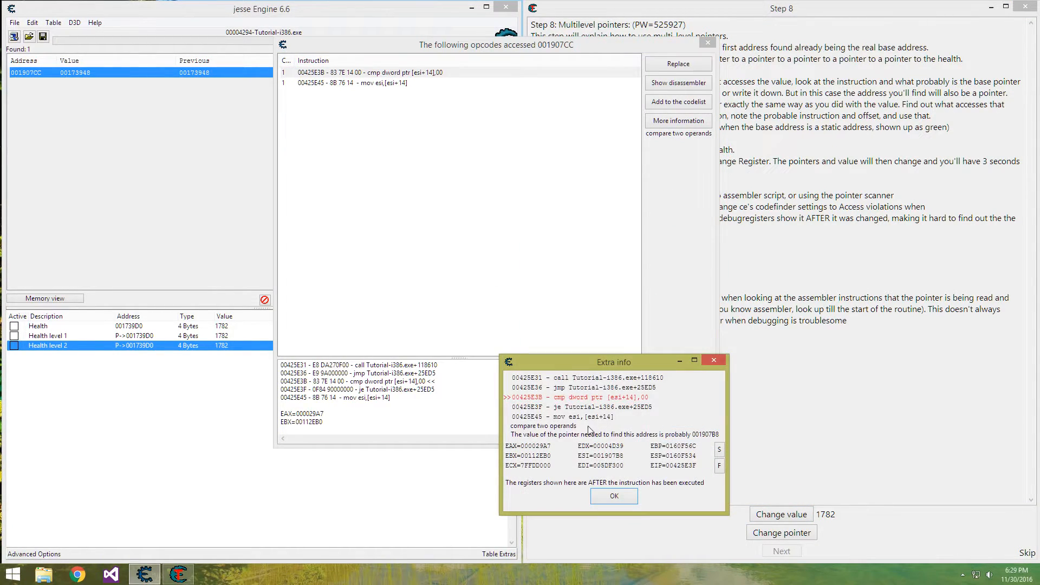
click(609, 497)
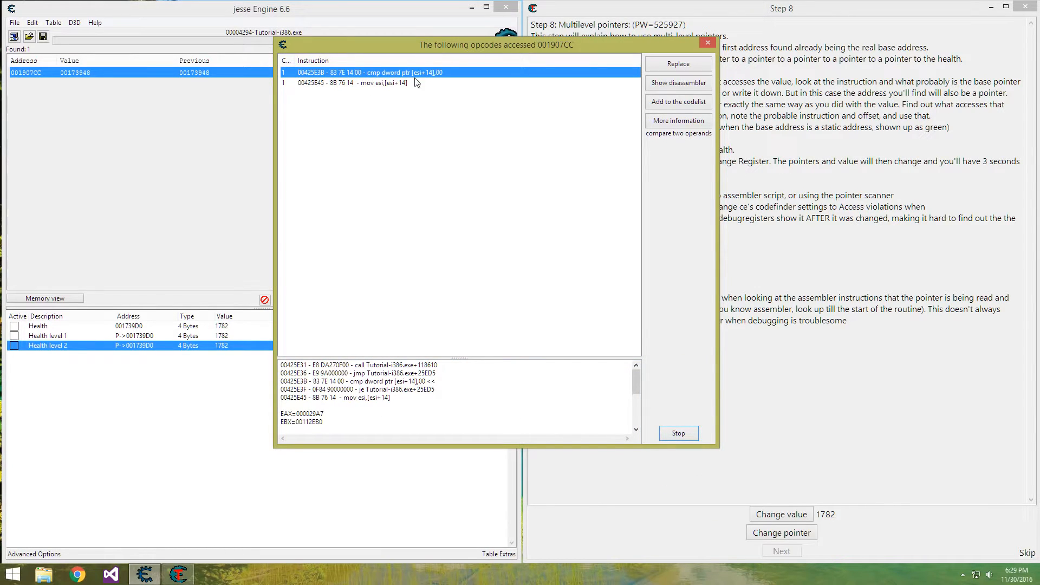
click(332, 393)
scroll(331, 394, down, 2)
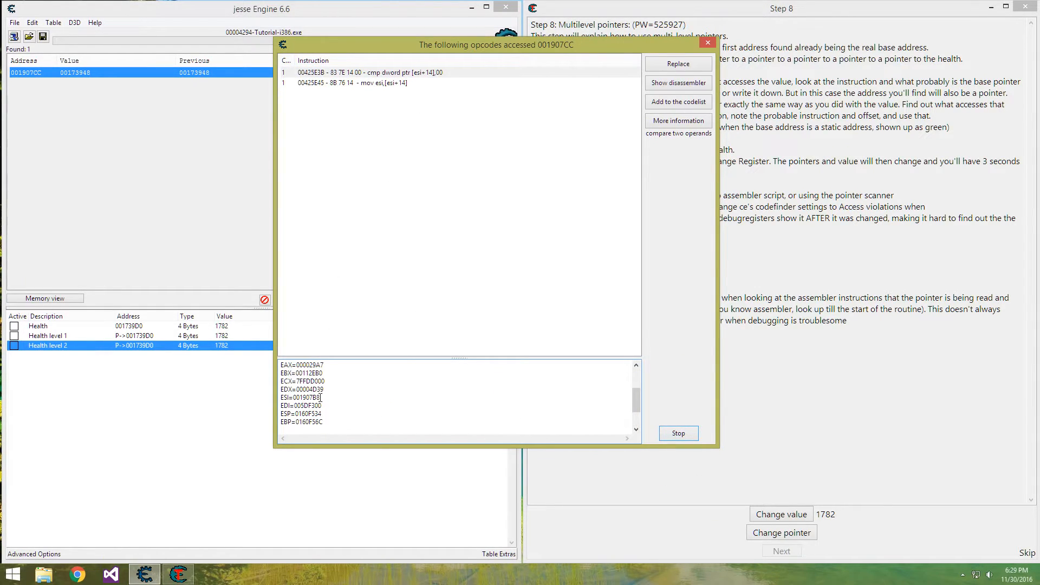
drag(293, 399, 334, 394)
key(ctrl+c)
click(679, 433)
click(678, 433)
Run a new hexadecimal scan for 001907B8 and add the found address to the address list
drag(369, 86, 256, 79)
text(00173948)
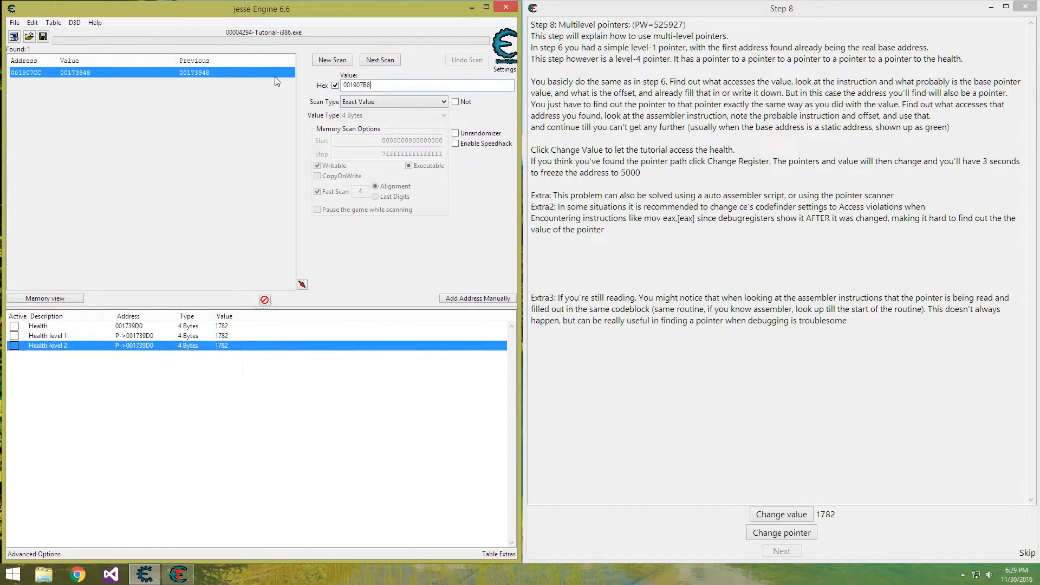
key(ctrl+a)
text(00173948)
key(ctrl+a)
key(ctrl+v)
click(332, 60)
click(333, 60)
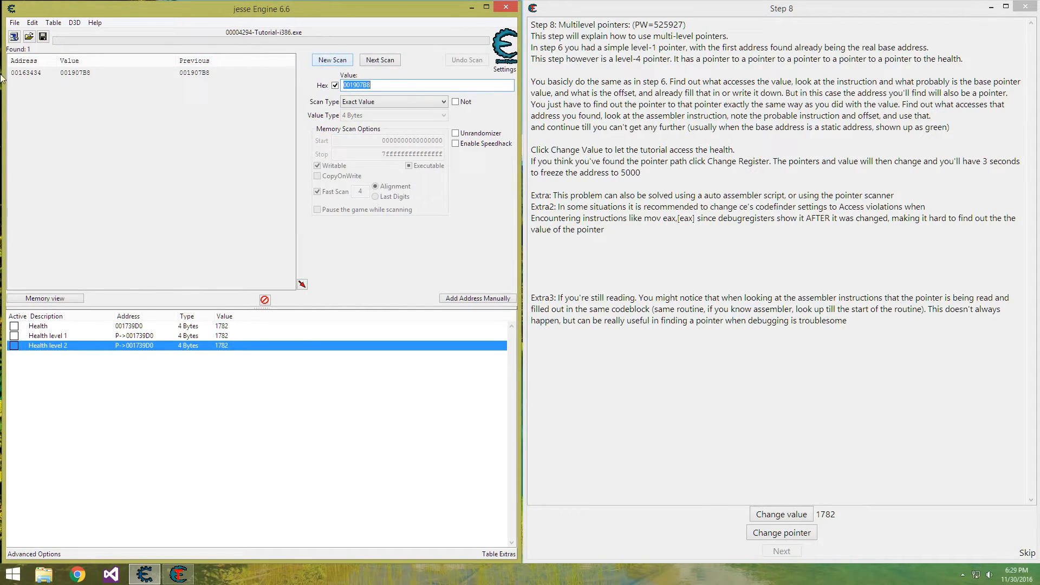
double_click(52, 73)
Copy the new record's address and add a three-level 4-byte pointer with base 00163434 and offsets 14, 0 and final 18
double_click(129, 355)
key(ctrl+c)
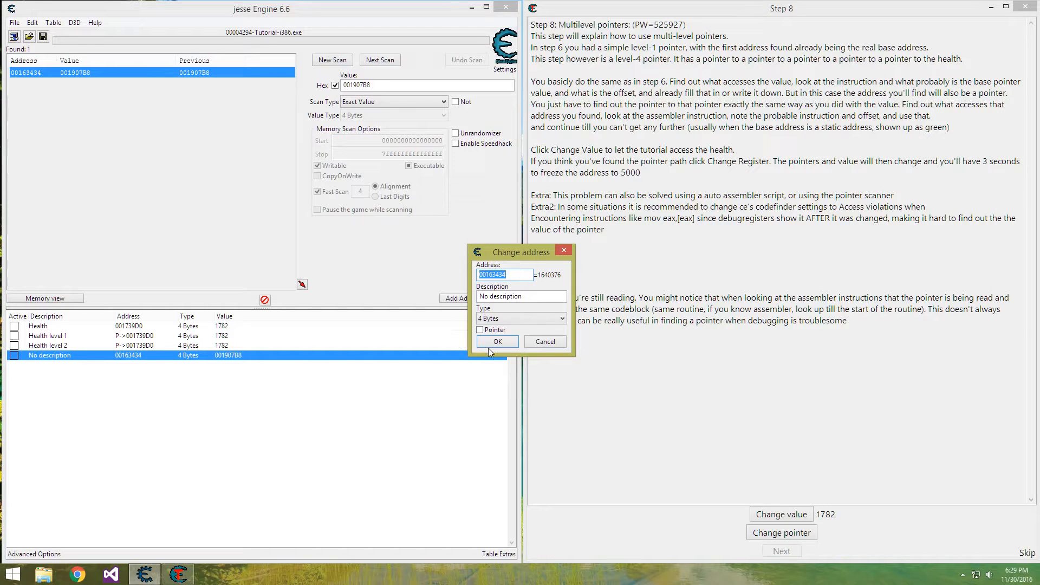
key(Escape)
click(499, 299)
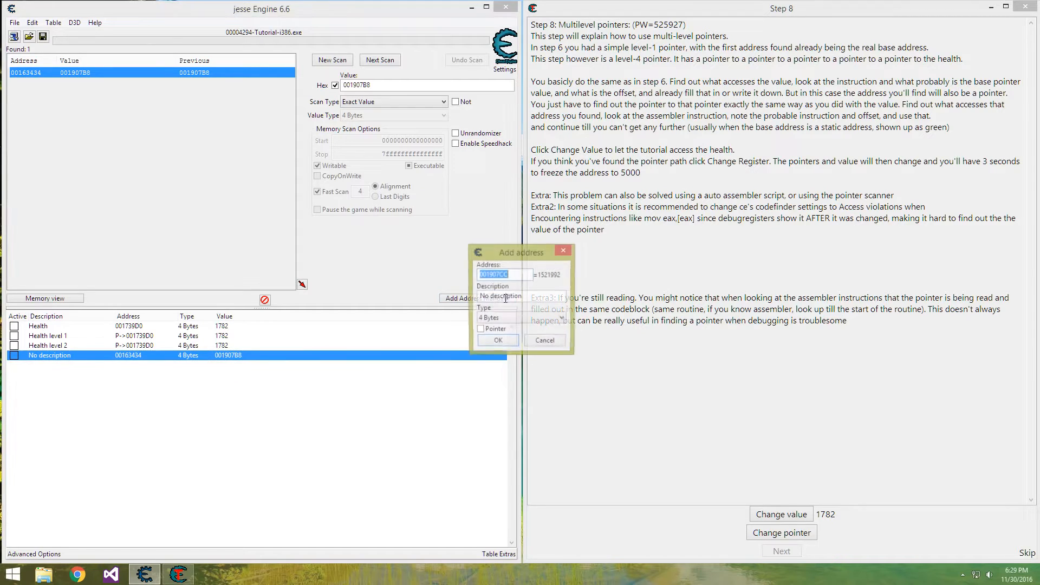
click(487, 329)
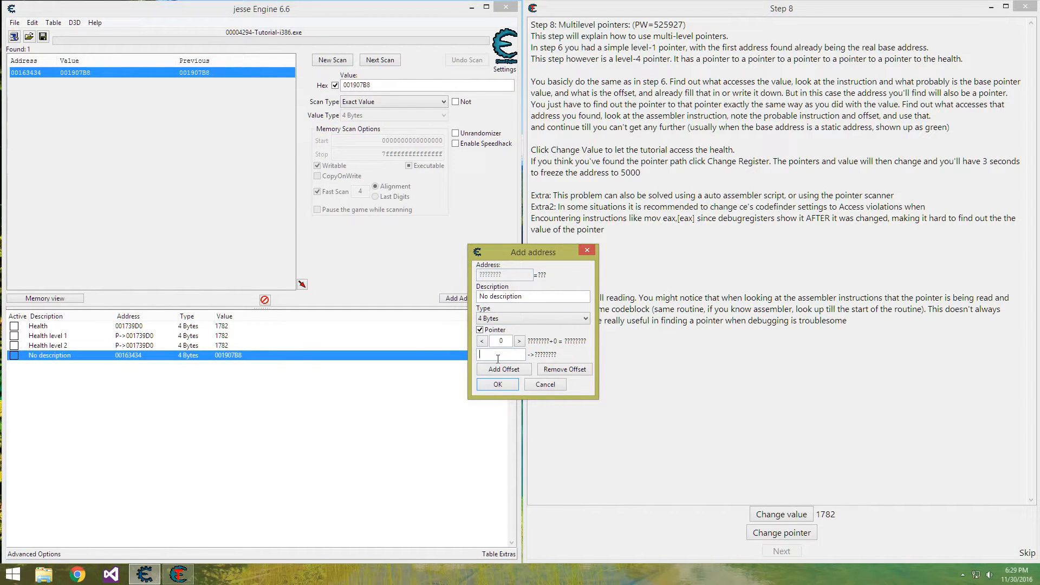
click(498, 358)
key(ctrl+v)
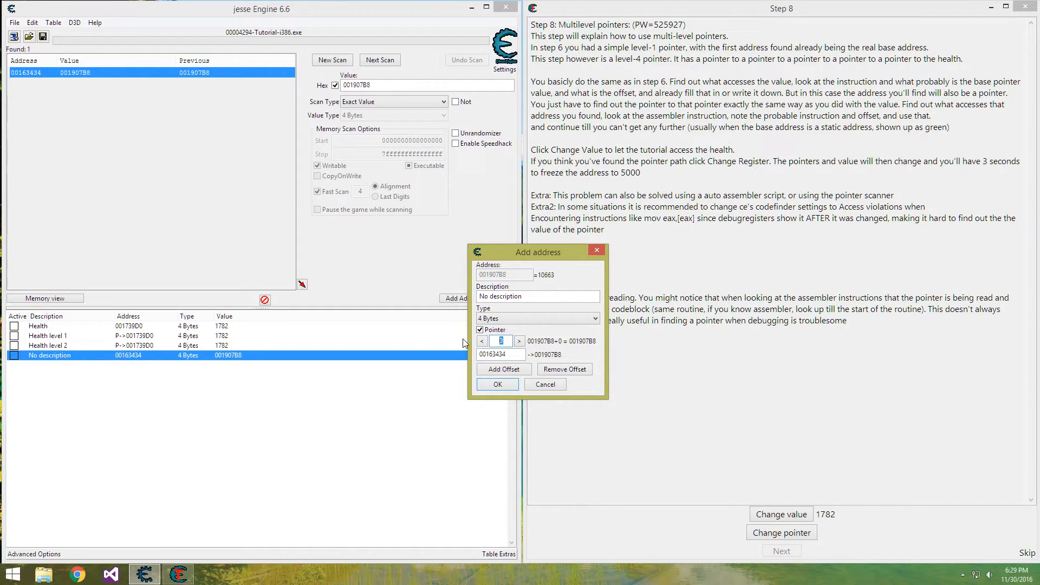
text(14)
click(504, 369)
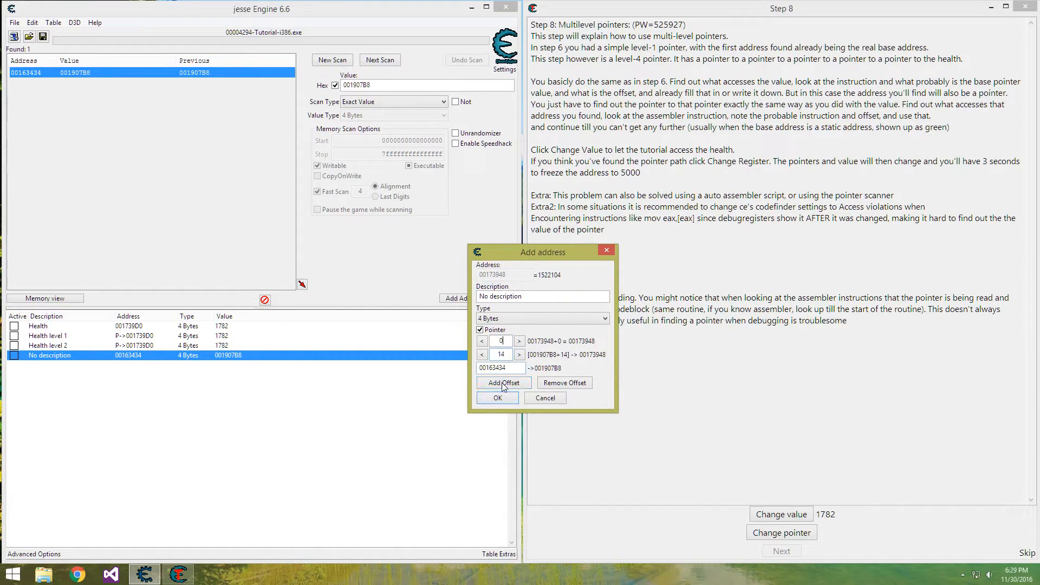
click(504, 383)
text(18)
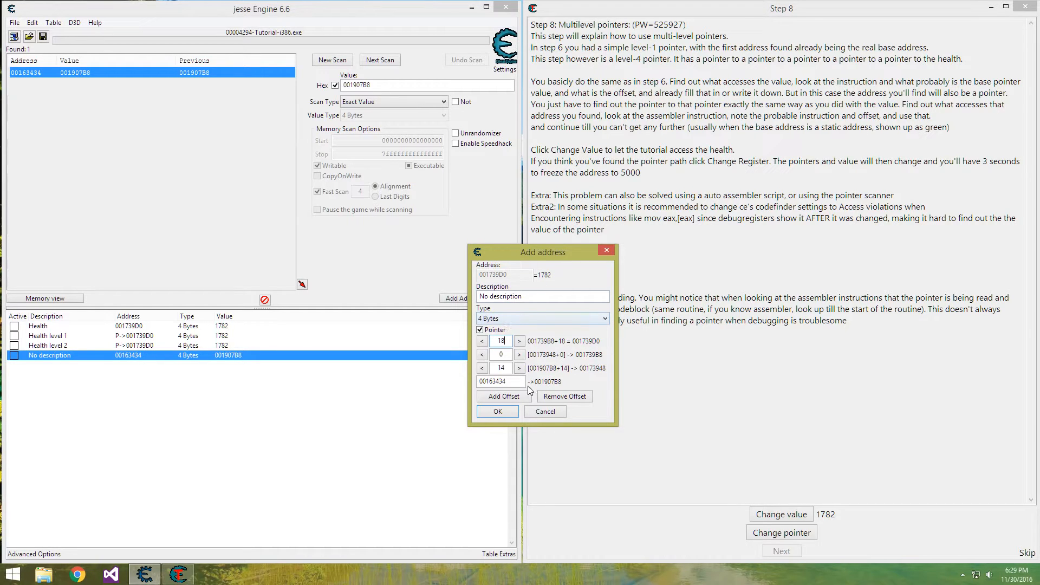
click(498, 411)
Name the new three-level pointer record "Health level 3" and delete the undescribed 00163434 record
double_click(55, 366)
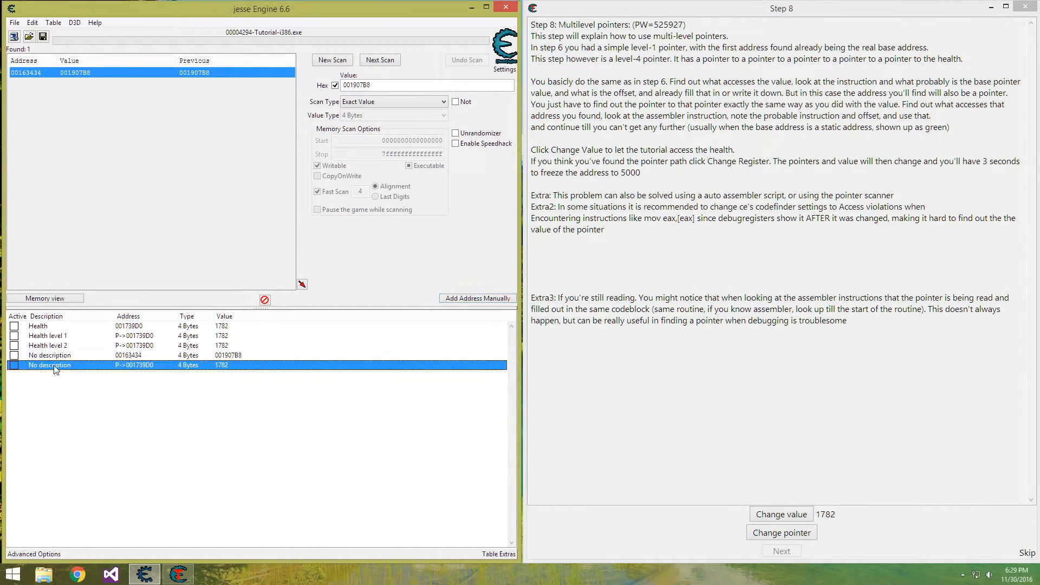
text(Health level 3)
key(Return)
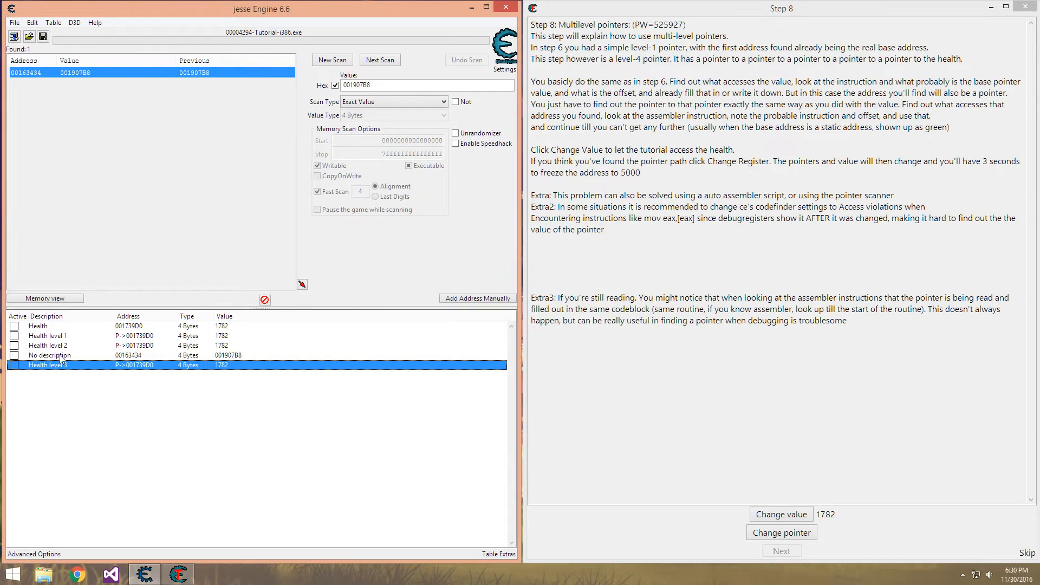
click(61, 356)
key(Delete)
Find out what accesses the Health level 3 pointer itself, changing the tutorial's value to trigger accesses
right_click(62, 357)
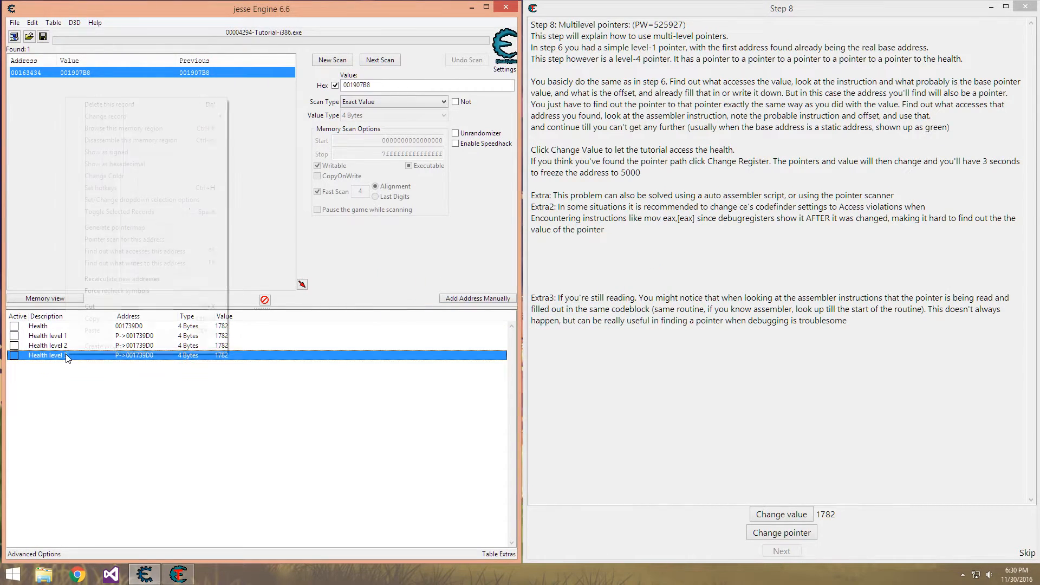
click(156, 251)
click(226, 277)
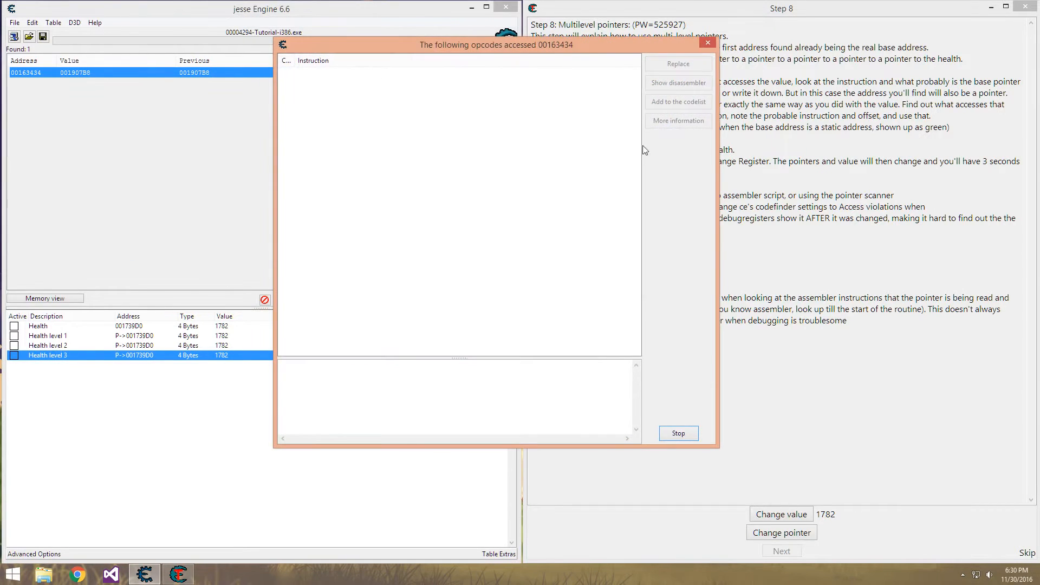
click(767, 515)
click(395, 139)
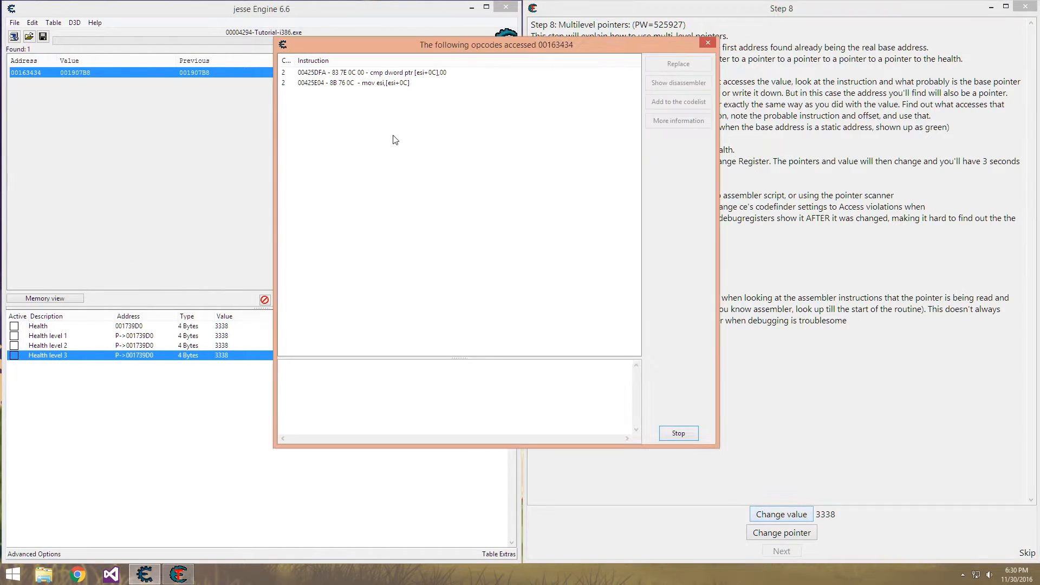
Copy the ESI register value from the details of the cmp dword ptr [esi+0C],00 instruction, and end the opcode tracking
click(436, 75)
click(679, 82)
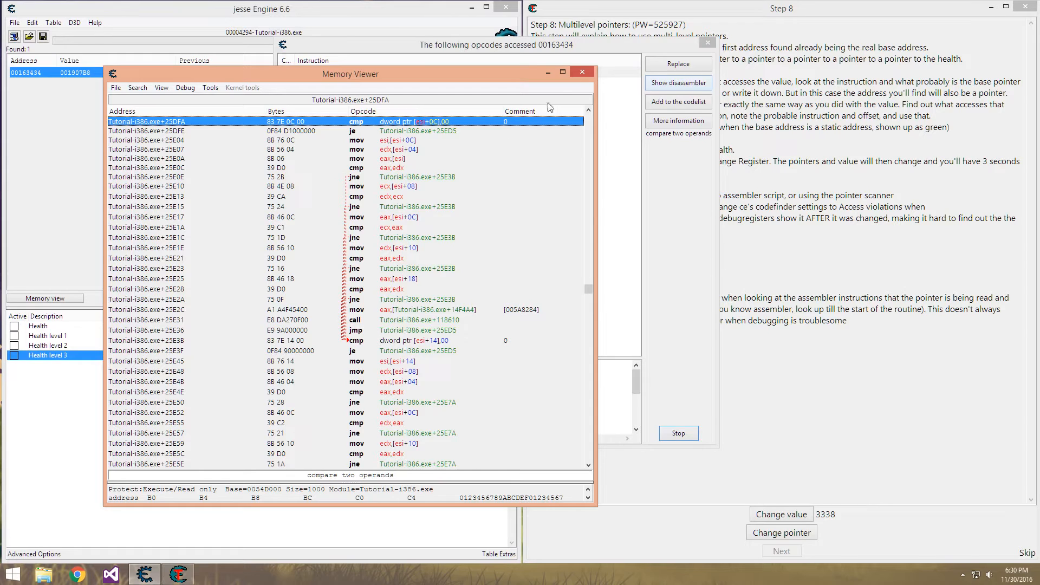
click(582, 72)
click(398, 76)
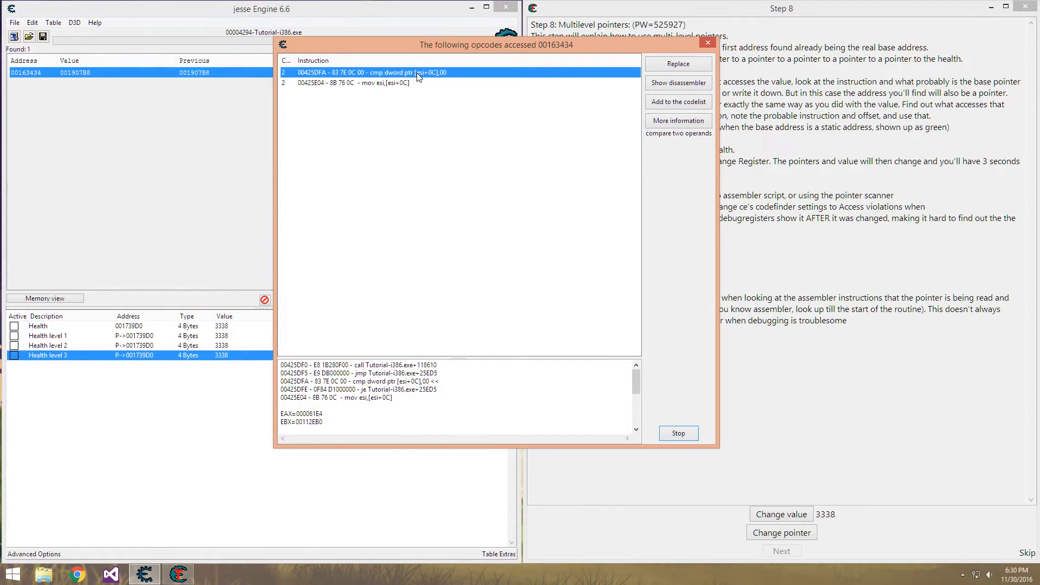
click(323, 400)
scroll(323, 400, down, 3)
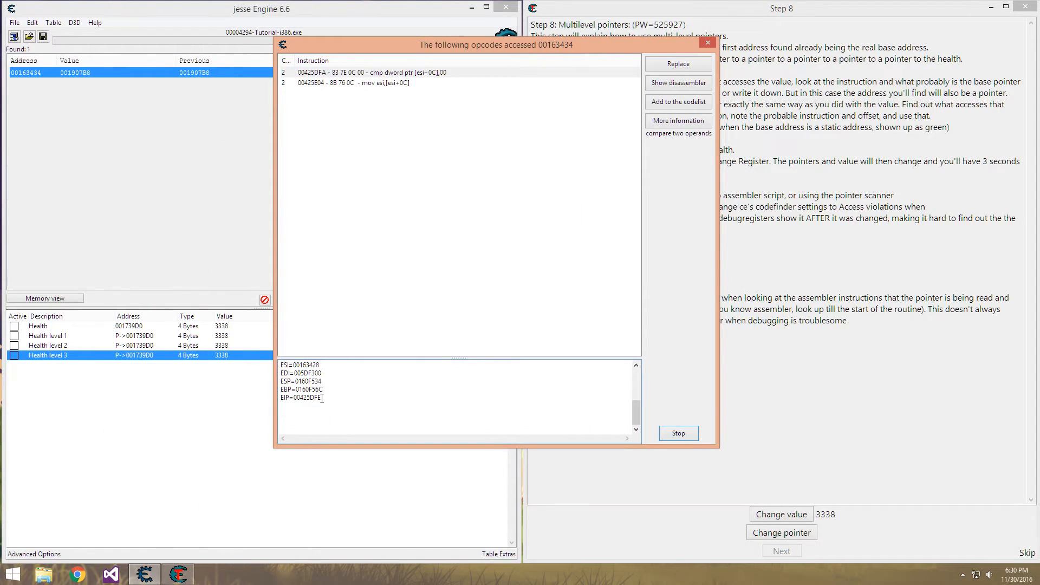
drag(294, 364, 340, 364)
key(ctrl+c)
click(708, 42)
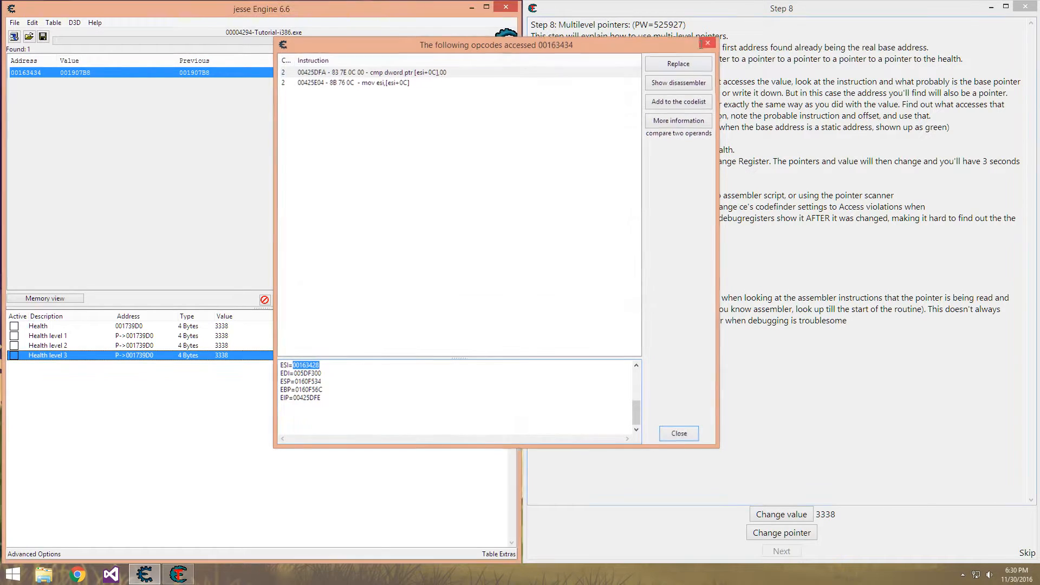
Run a new hexadecimal scan for 00163428 and add the found static address to the address list
double_click(408, 87)
key(ctrl+v)
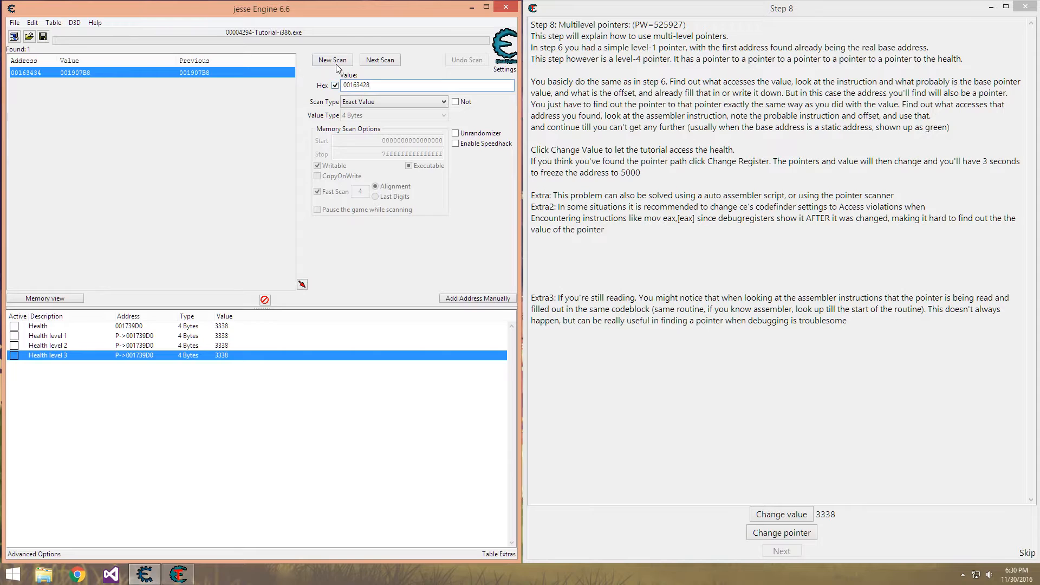
click(332, 60)
click(333, 59)
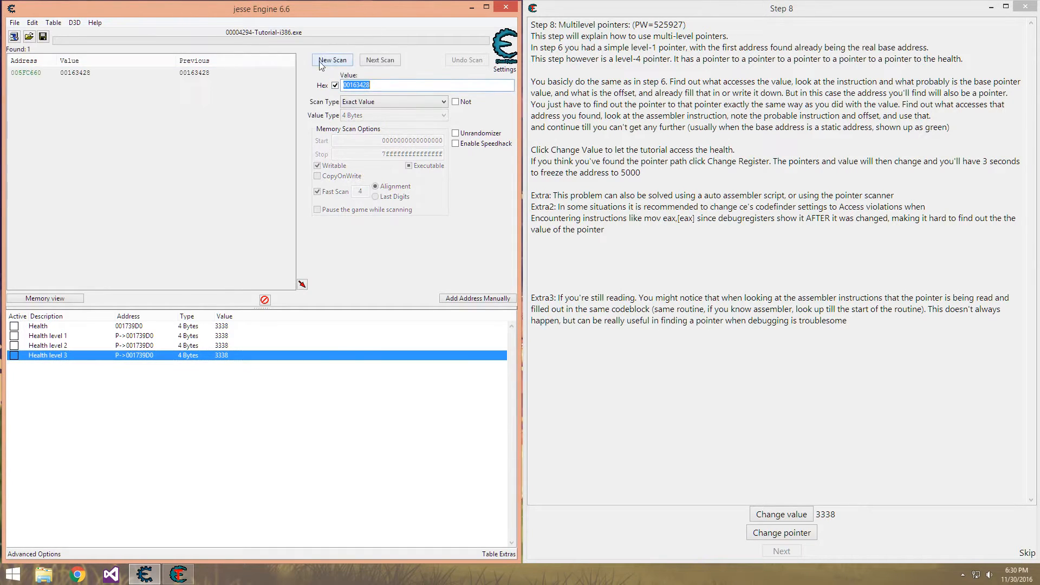
double_click(30, 73)
Copy the static record's address and start a four-level pointer record with "Tutorial-i386.exe"+1FC660 as its base
double_click(129, 366)
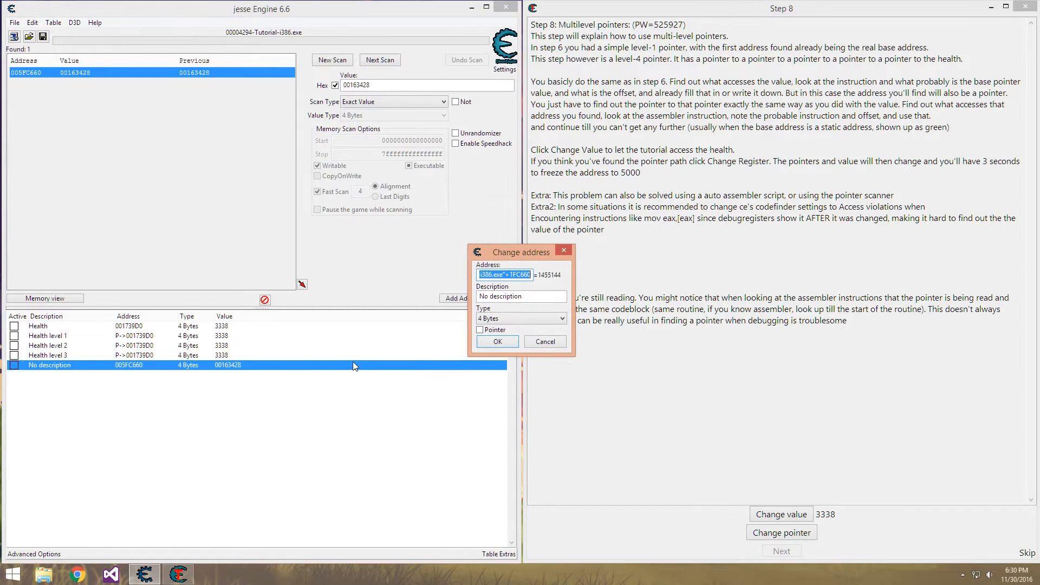
key(Escape)
click(458, 298)
click(481, 330)
click(491, 367)
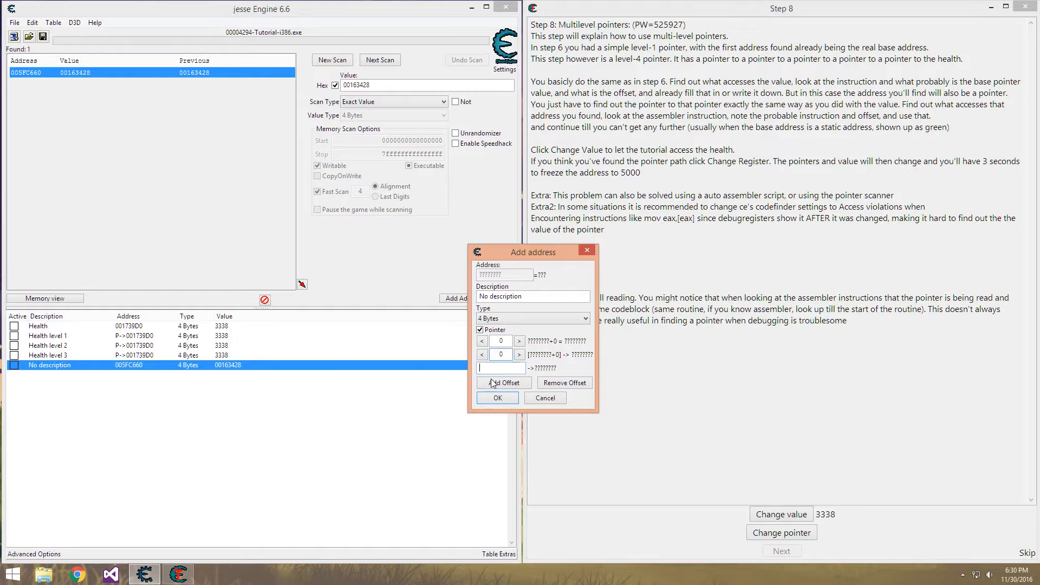
click(494, 383)
click(493, 397)
text("Tutorial-i386.exe"+1FC660)
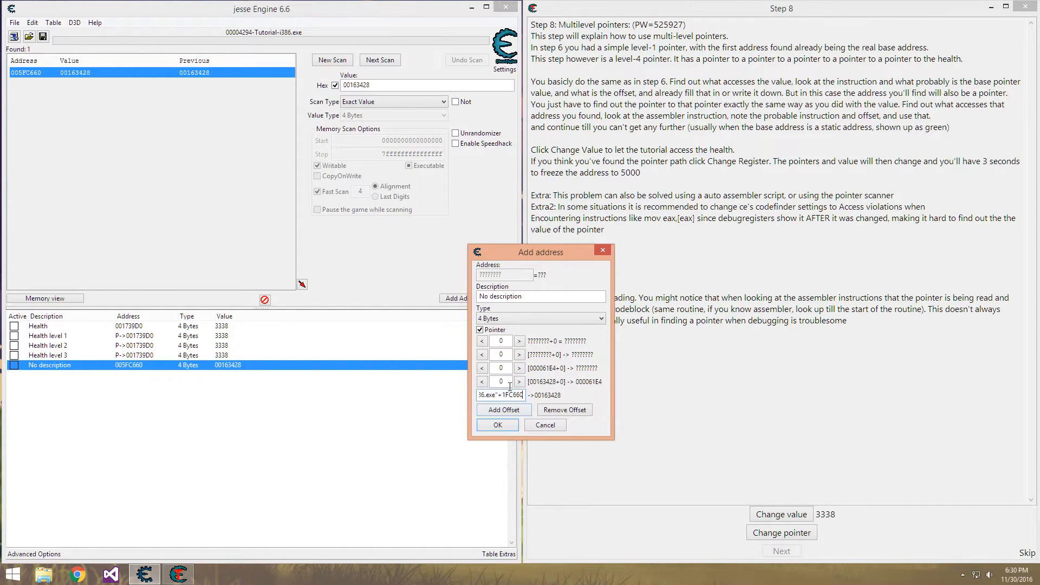
Set the four-level pointer's offsets from the base upward to 0c, 14, 0 and 18, and add the record
text(0c)
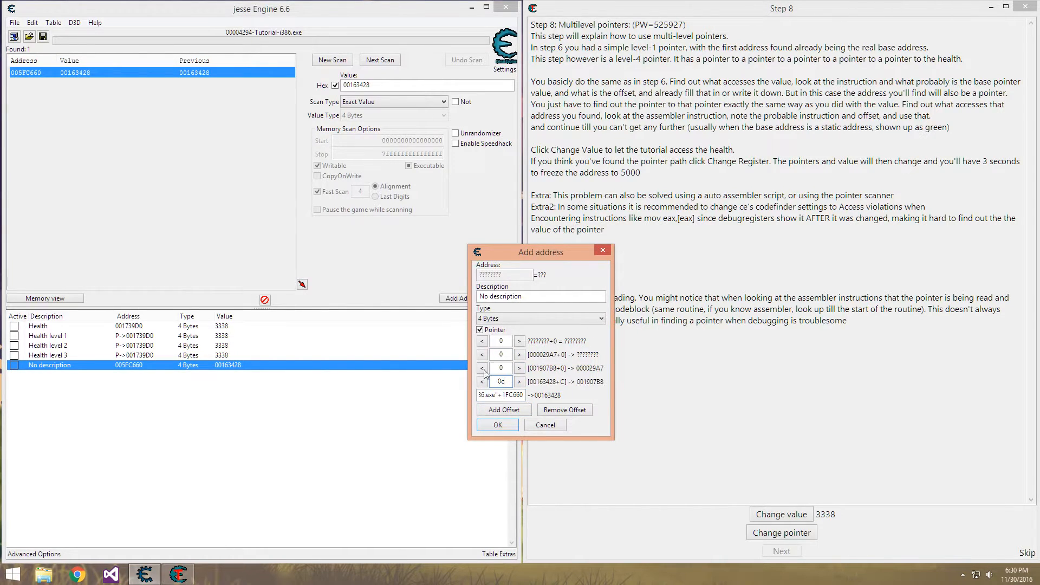
double_click(502, 368)
text(14)
double_click(502, 341)
text(18)
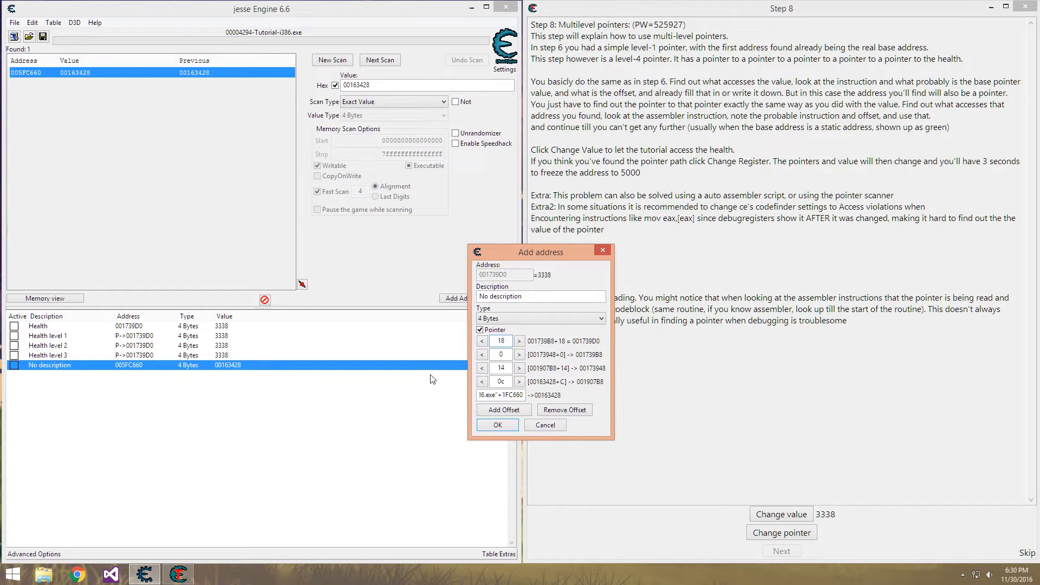
click(498, 425)
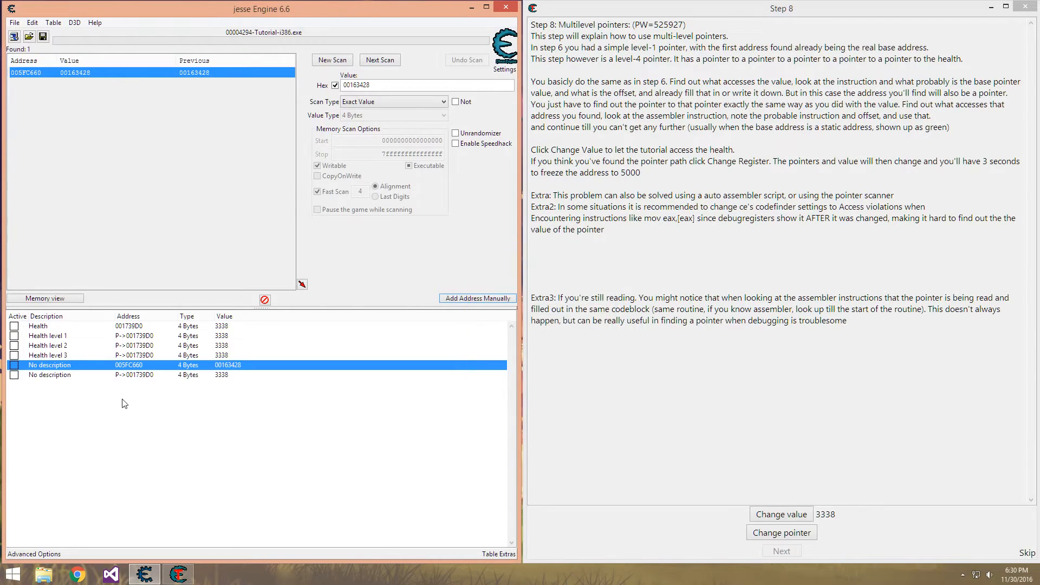
Review the address and offset settings of the Health level 3, Health level 2, Health and Health level 1 records
double_click(136, 356)
click(504, 332)
click(505, 319)
click(508, 306)
key(Escape)
double_click(128, 345)
key(Escape)
double_click(136, 327)
key(Escape)
double_click(139, 336)
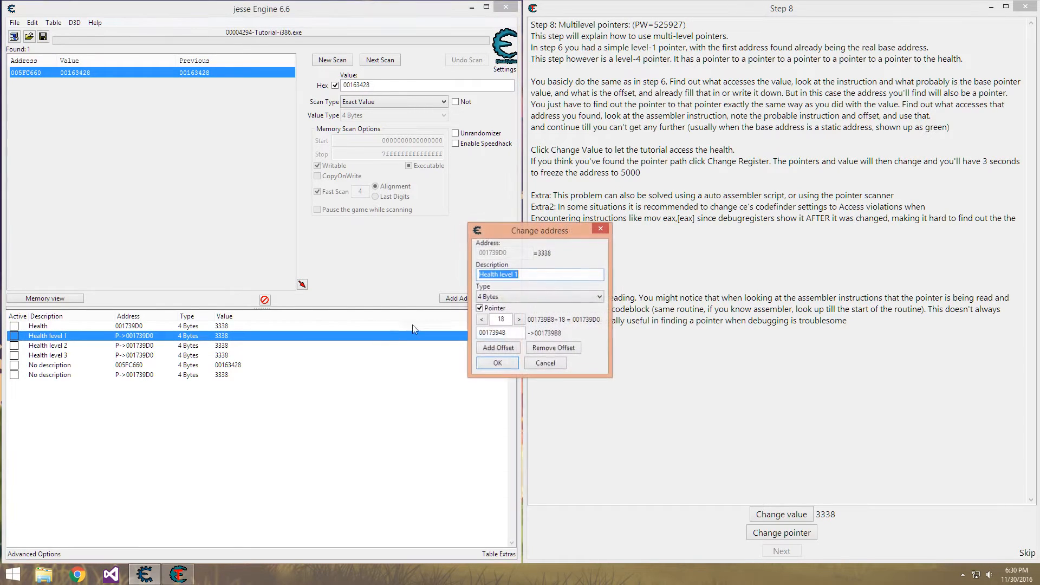
Close the address settings and delete the undescribed static record 005FC660 from the address list
key(Escape)
click(96, 356)
click(96, 365)
key(Delete)
key(Return)
Set the description of the remaining undescribed four-level pointer record to "Health level 4"
double_click(68, 367)
text(He)
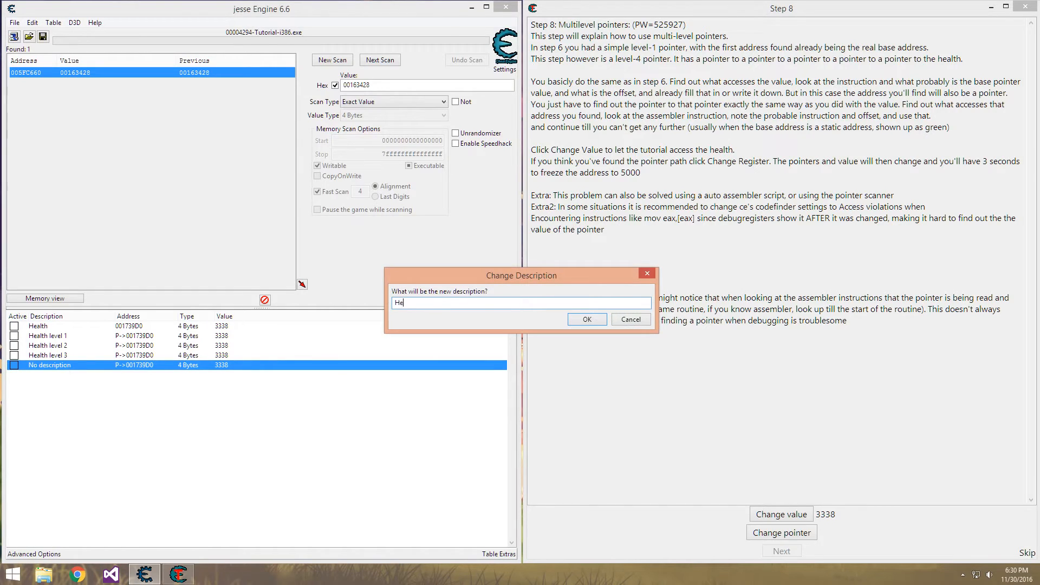
text(alth level 3)
key(BackSpace)
text(4)
key(Return)
click(31, 83)
click(30, 77)
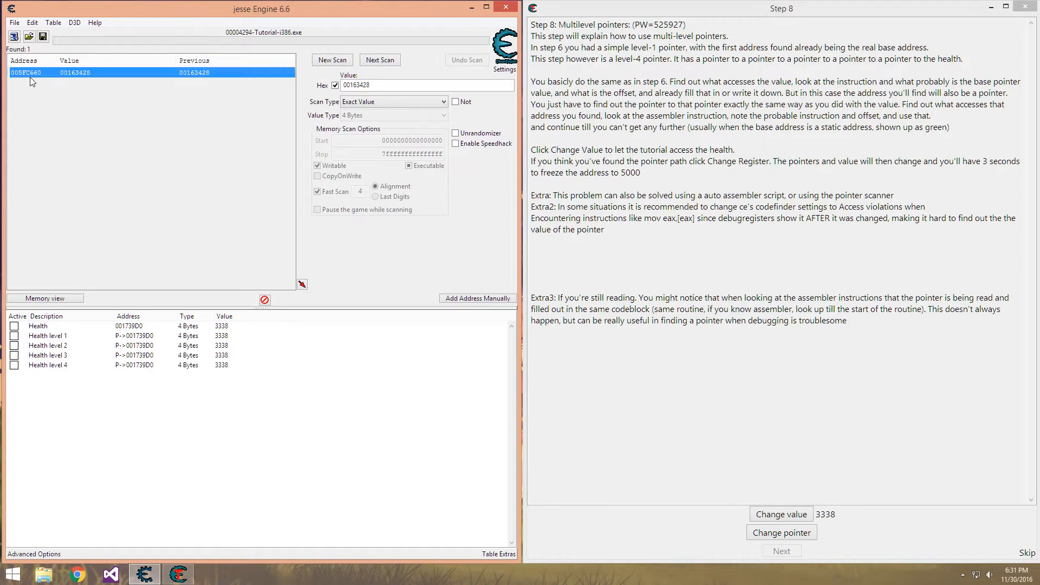
Change the tutorial's pointer and then its health value twice to test the Health level 4 record
click(795, 474)
drag(763, 322, 746, 332)
click(806, 540)
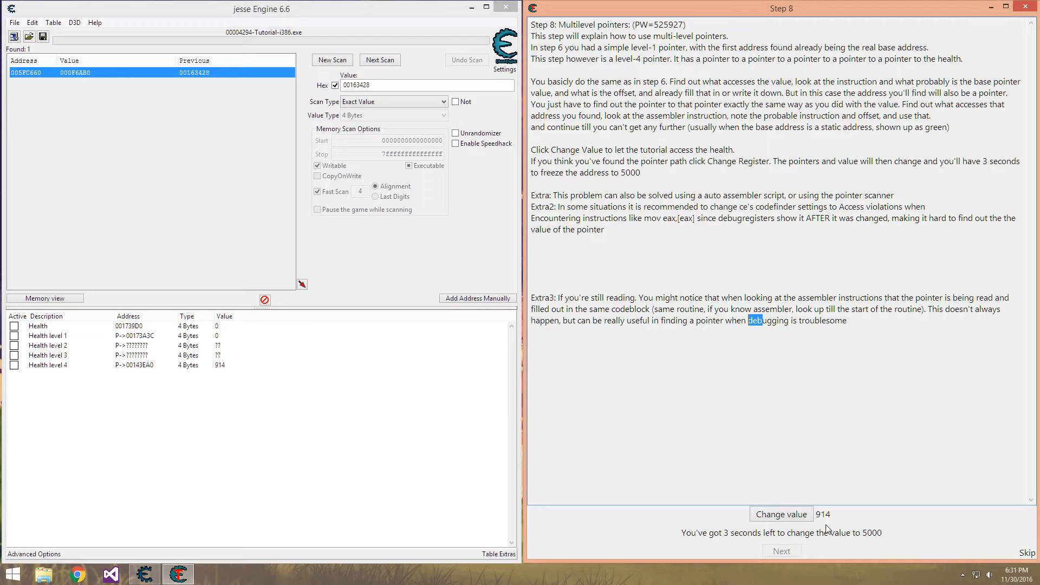
click(220, 367)
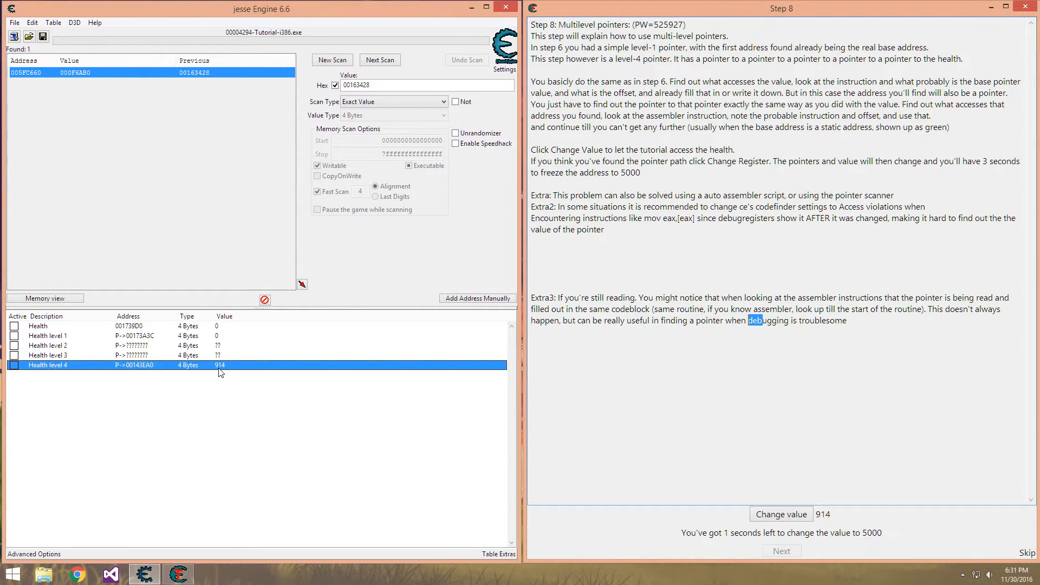
click(800, 515)
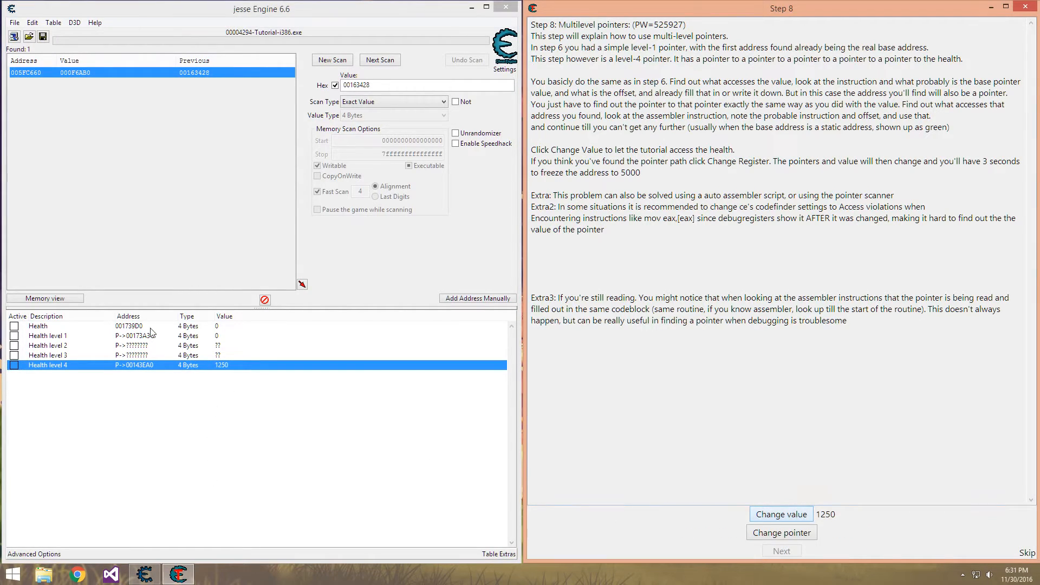
click(797, 520)
Delete the Health, Health level 1, Health level 2 and Health level 3 records from the address list
click(52, 356)
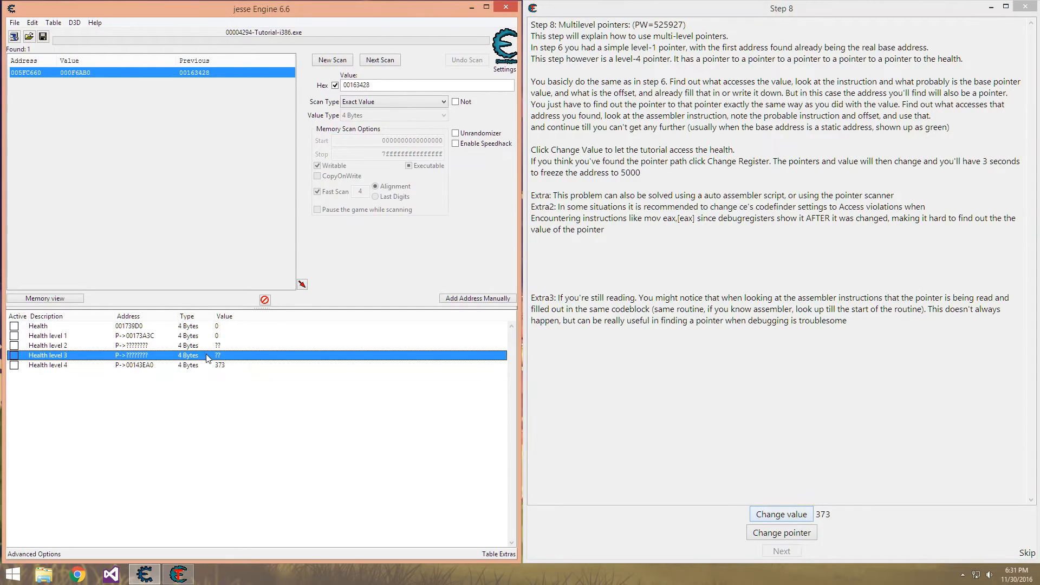
key(Up)
key(Up)
key(Up)
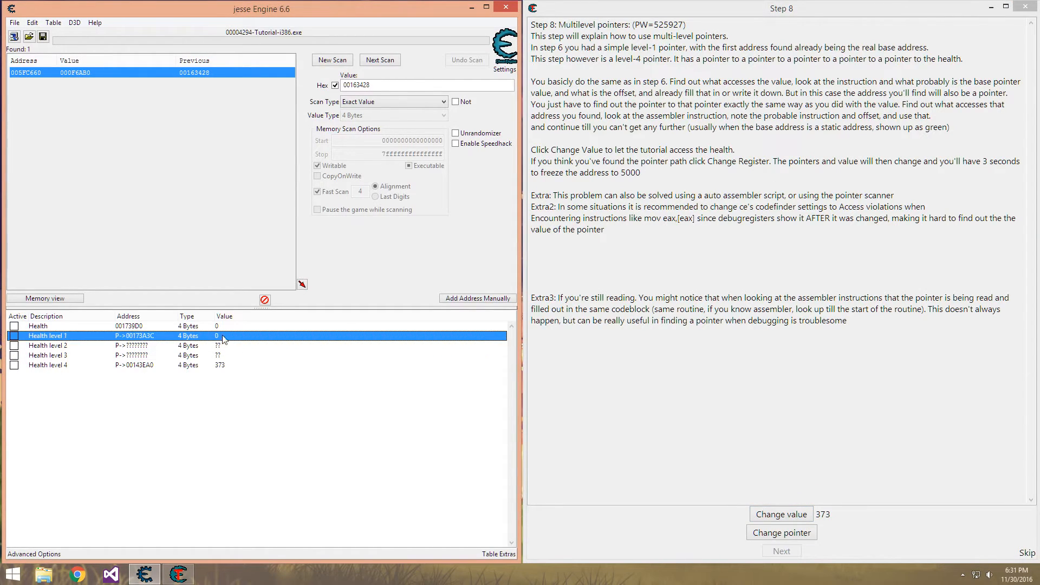
shift+click(236, 356)
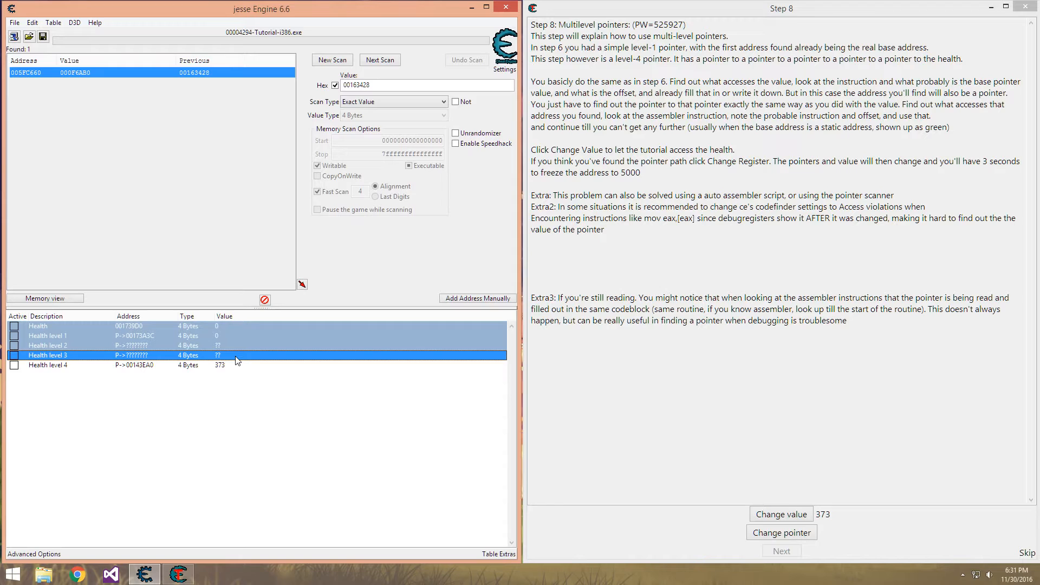
key(Delete)
key(Return)
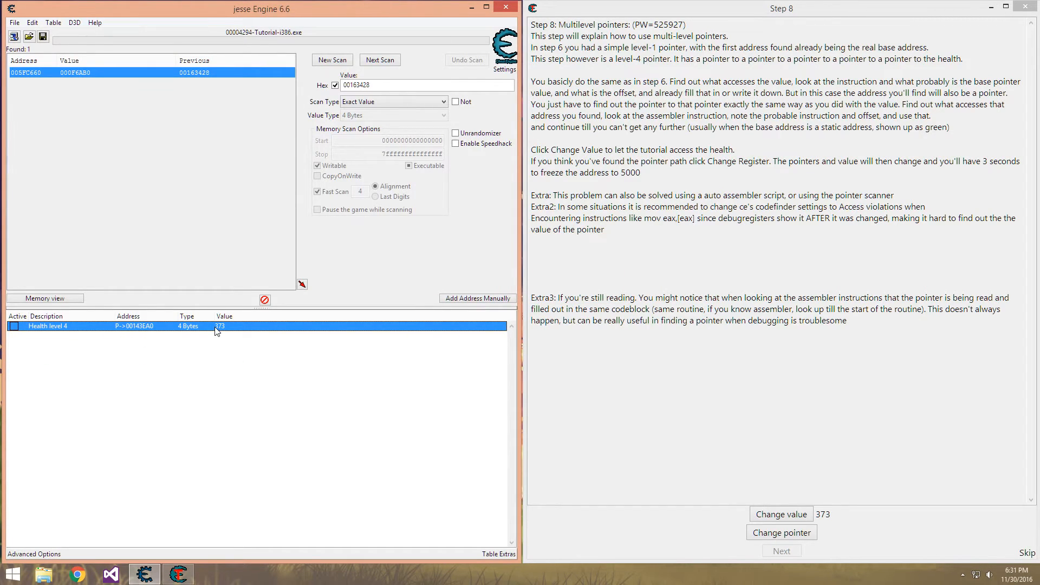
Change the tutorial's health value once more, then set the Health level 4 record to 5000 and freeze it
click(779, 516)
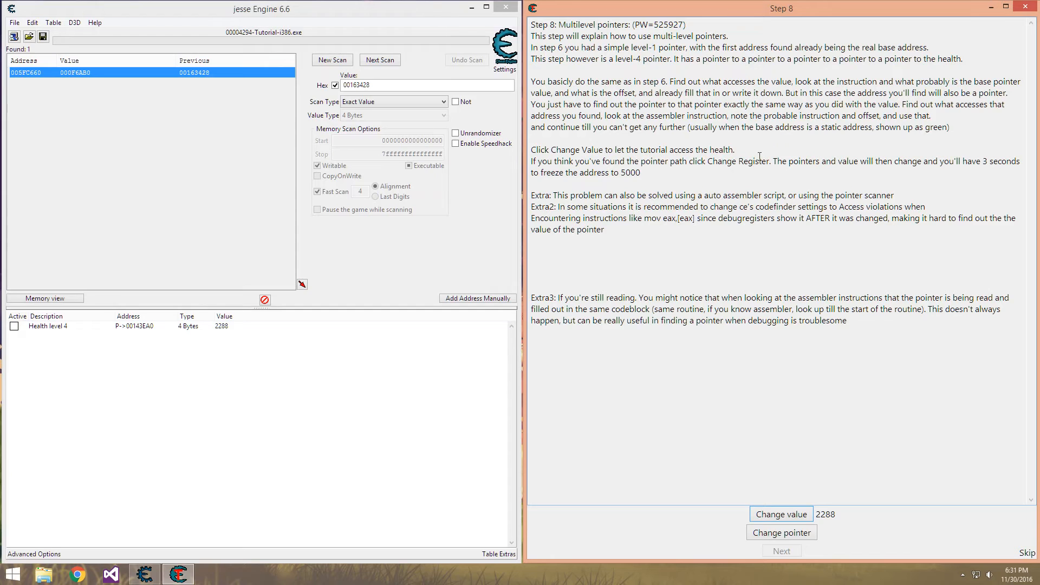
double_click(232, 326)
text(50)
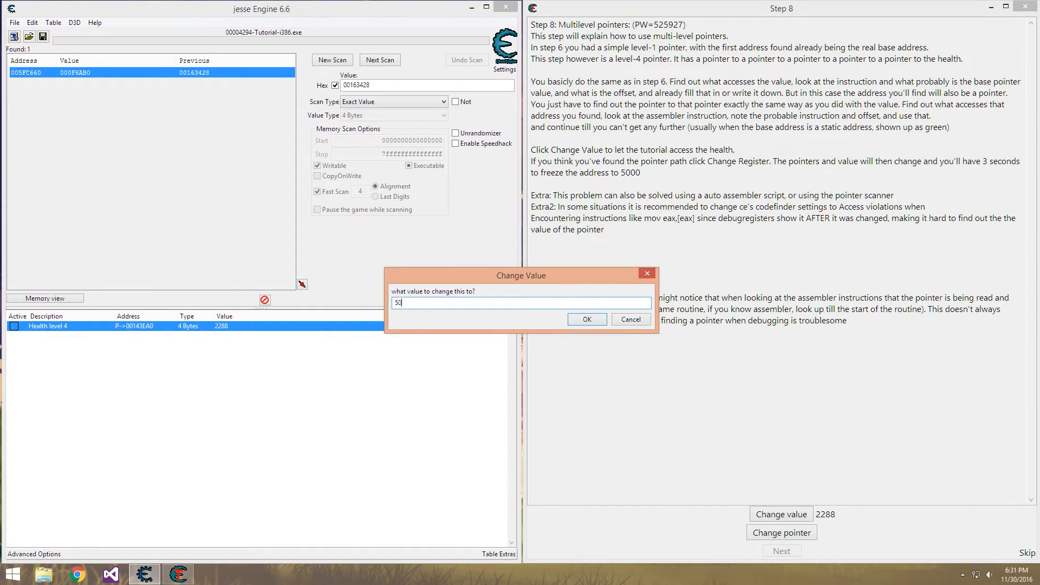
text(00)
key(Return)
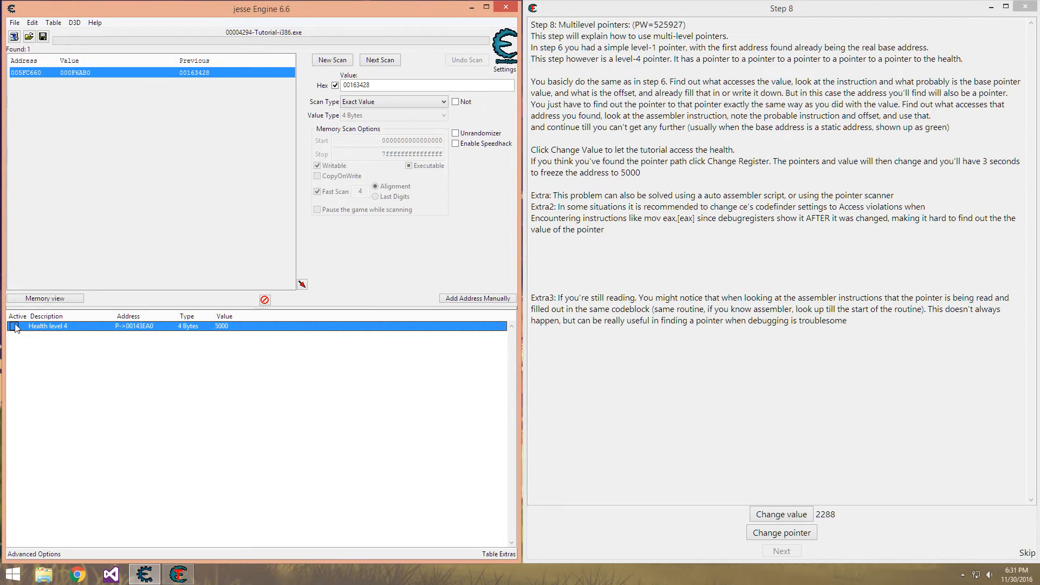
click(662, 320)
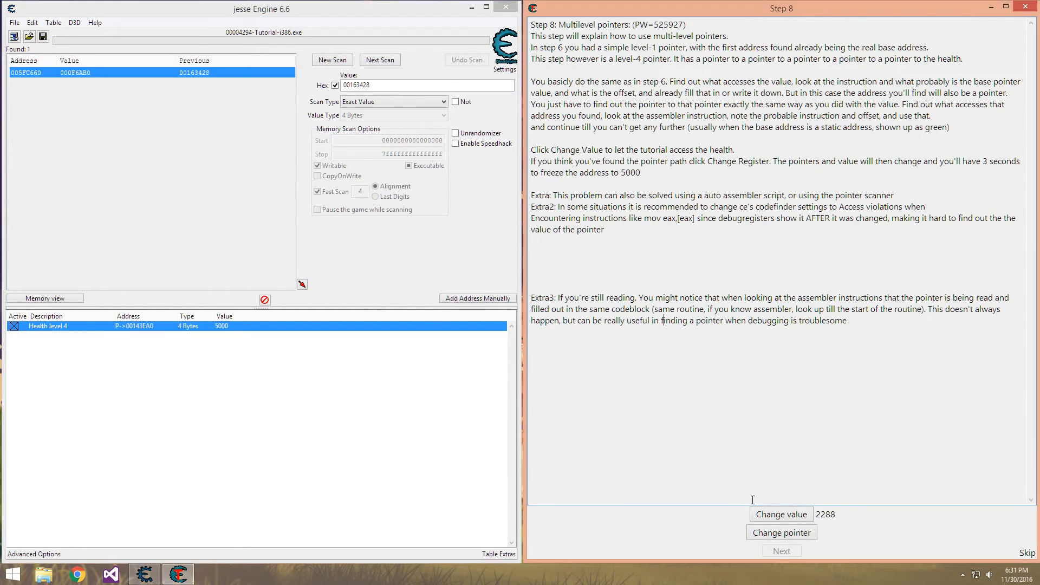
Change the tutorial's health value several times and then its pointer while Health level 4 stays frozen at 5000
click(782, 515)
click(780, 514)
click(780, 515)
click(780, 515)
click(781, 515)
click(781, 515)
click(780, 515)
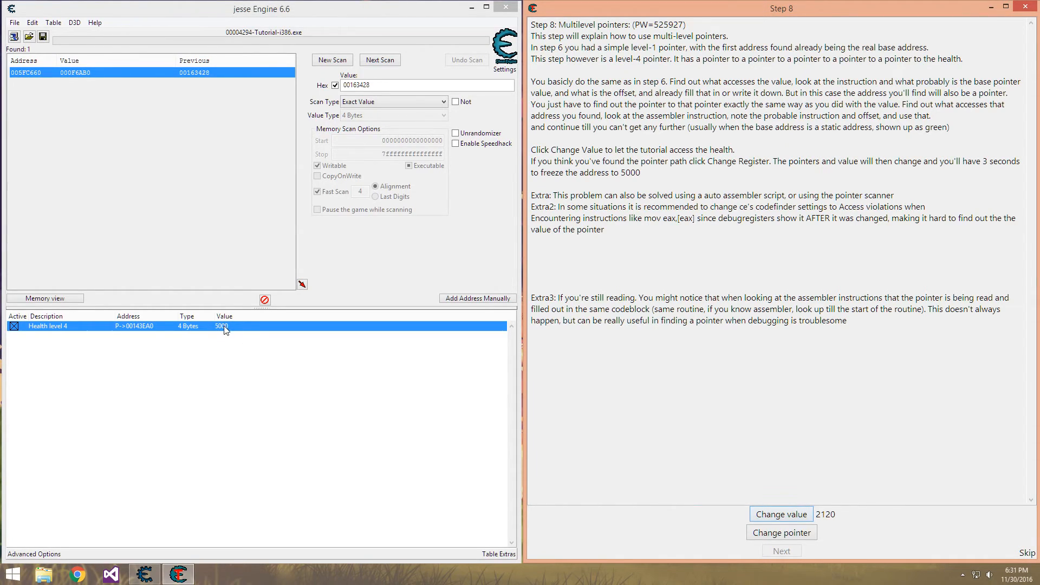
click(765, 535)
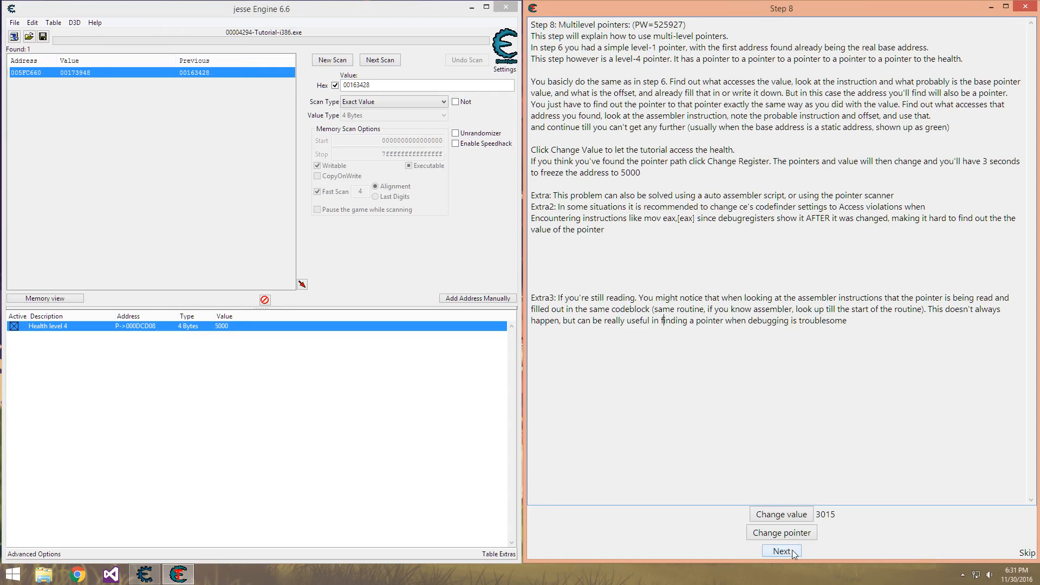
Unfreeze the Health level 4 record and advance the tutorial to step 9
click(251, 429)
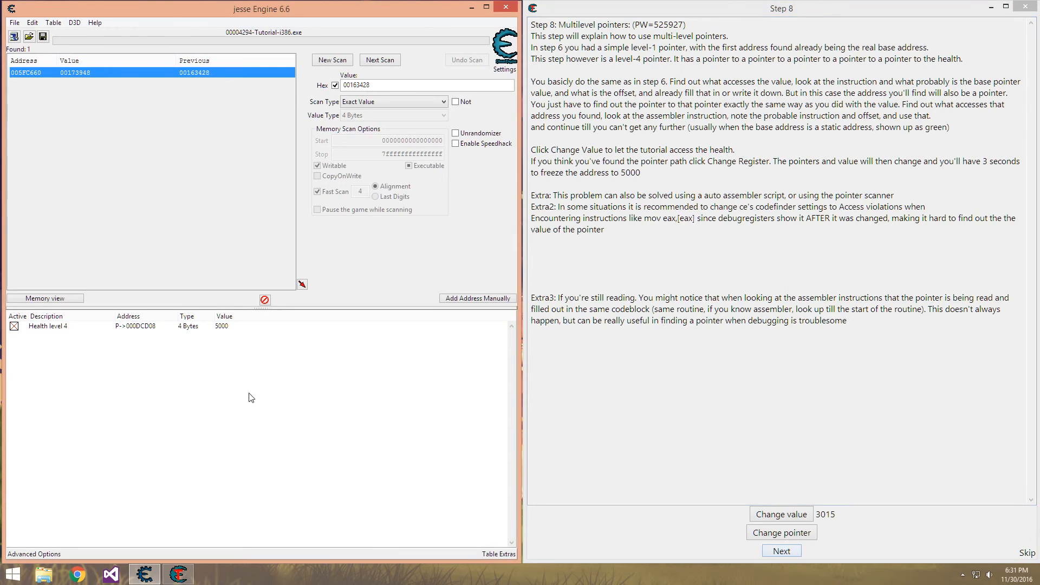
click(241, 327)
key(space)
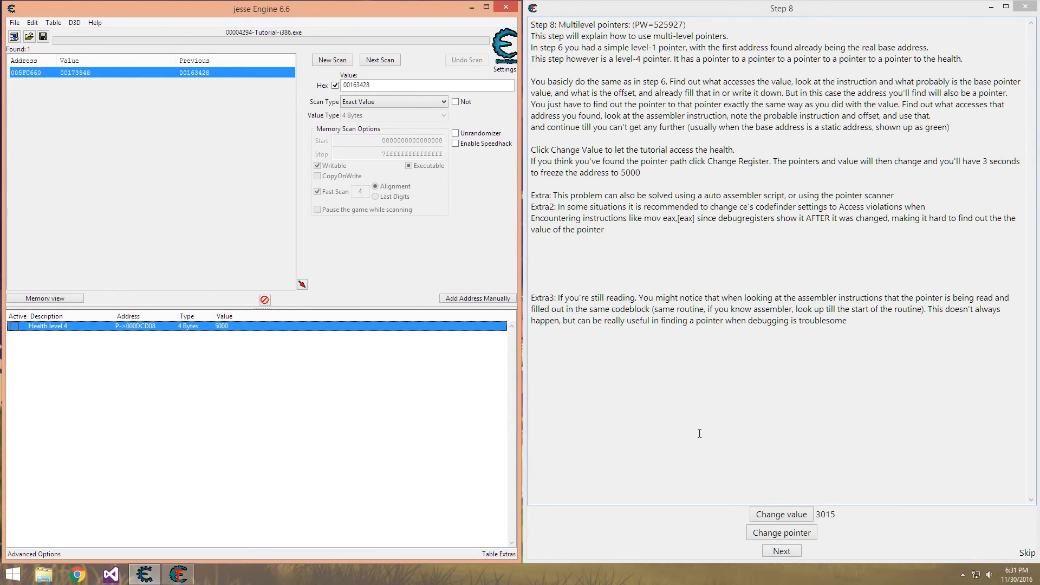
click(699, 433)
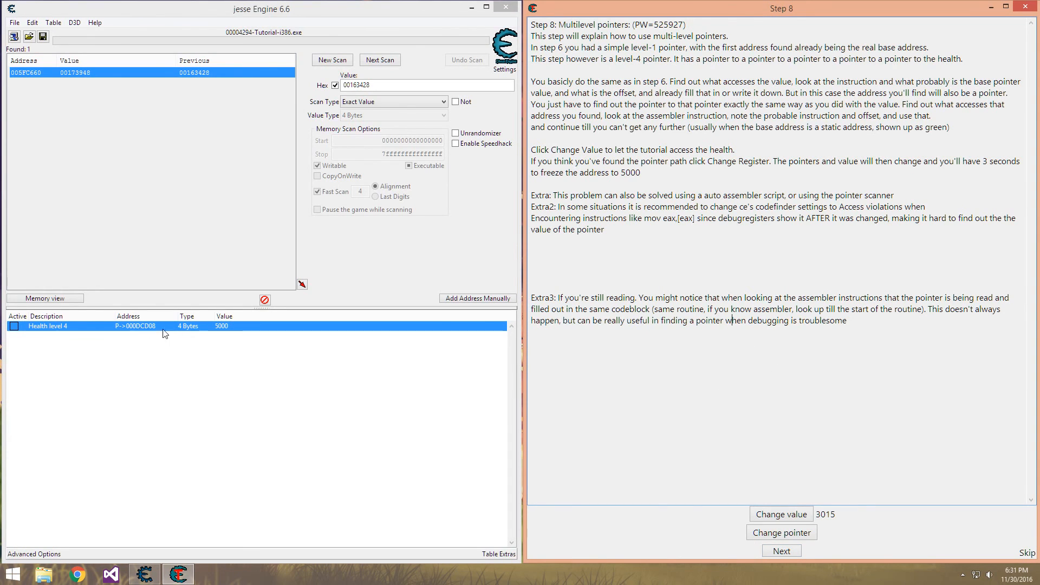
click(782, 551)
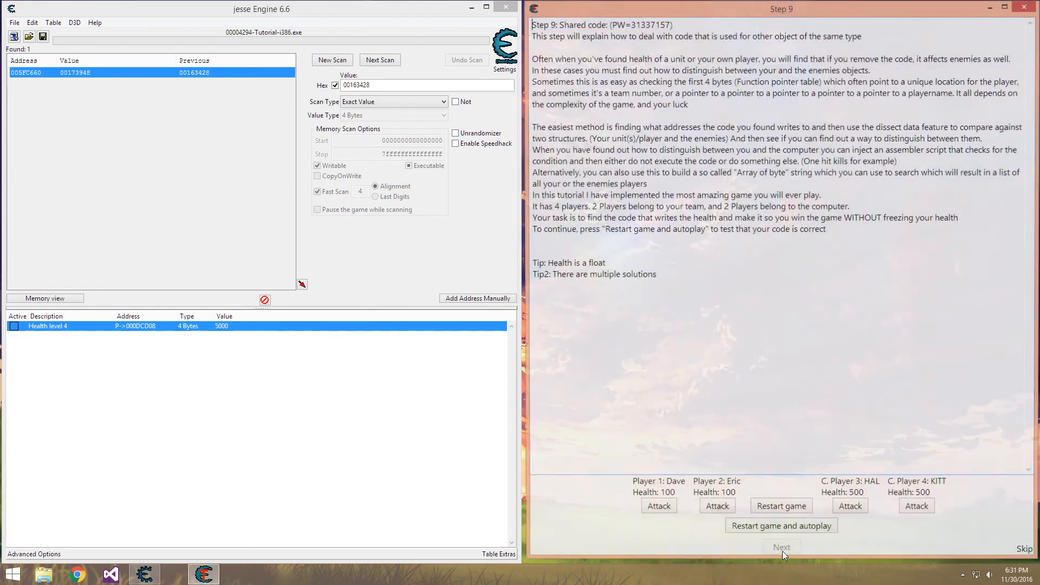